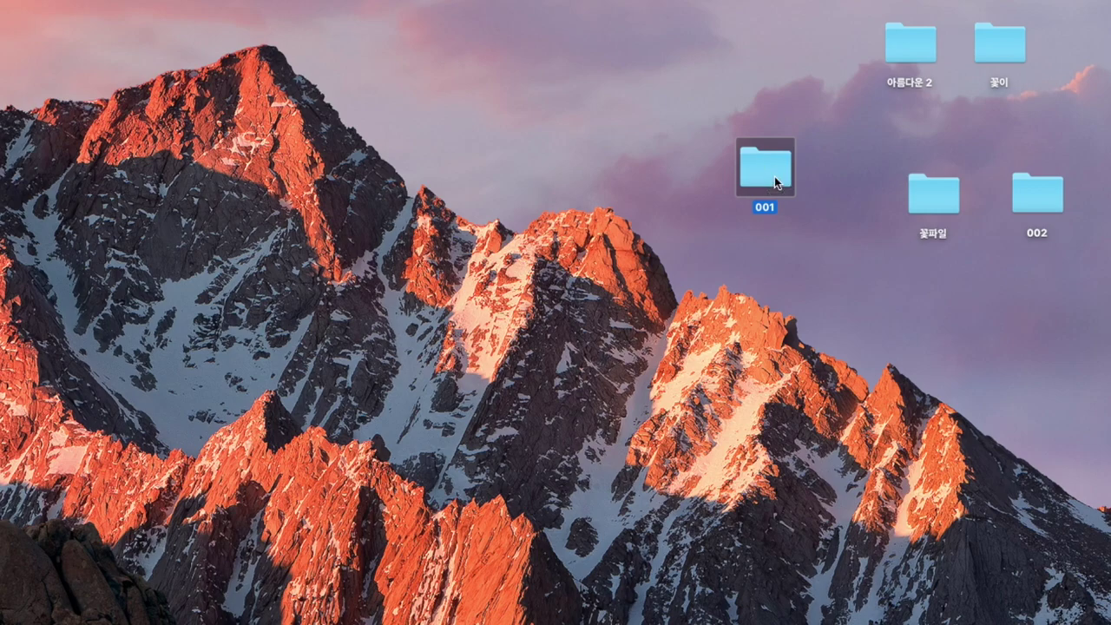
Open the 001 folder on the desktop to check its contents, and close it again
double_click(775, 180)
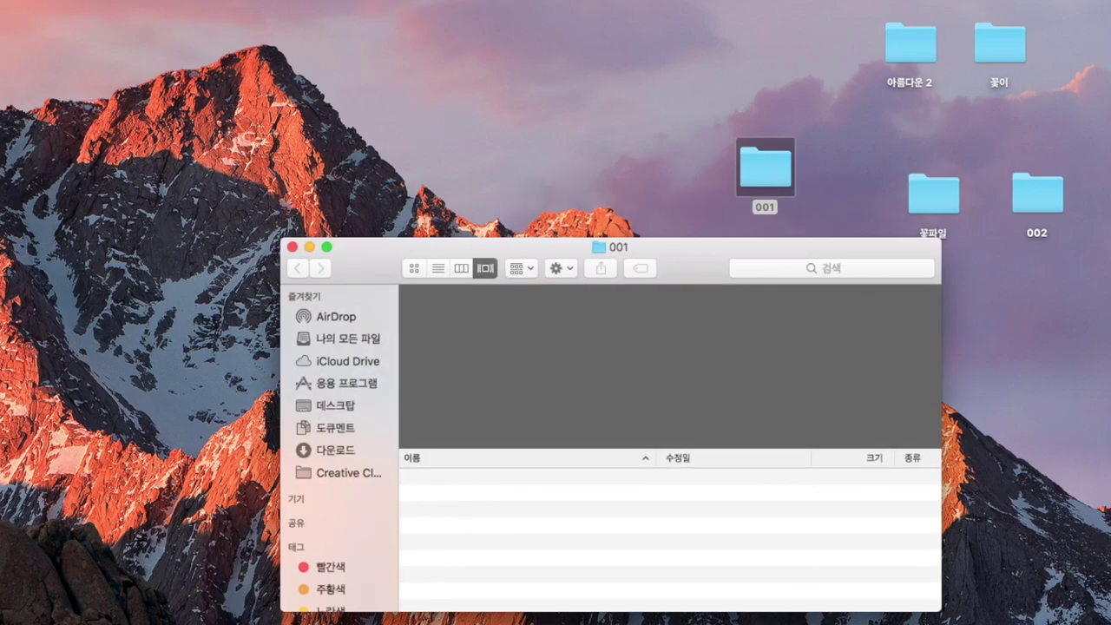
key("super+w")
double_click(761, 167)
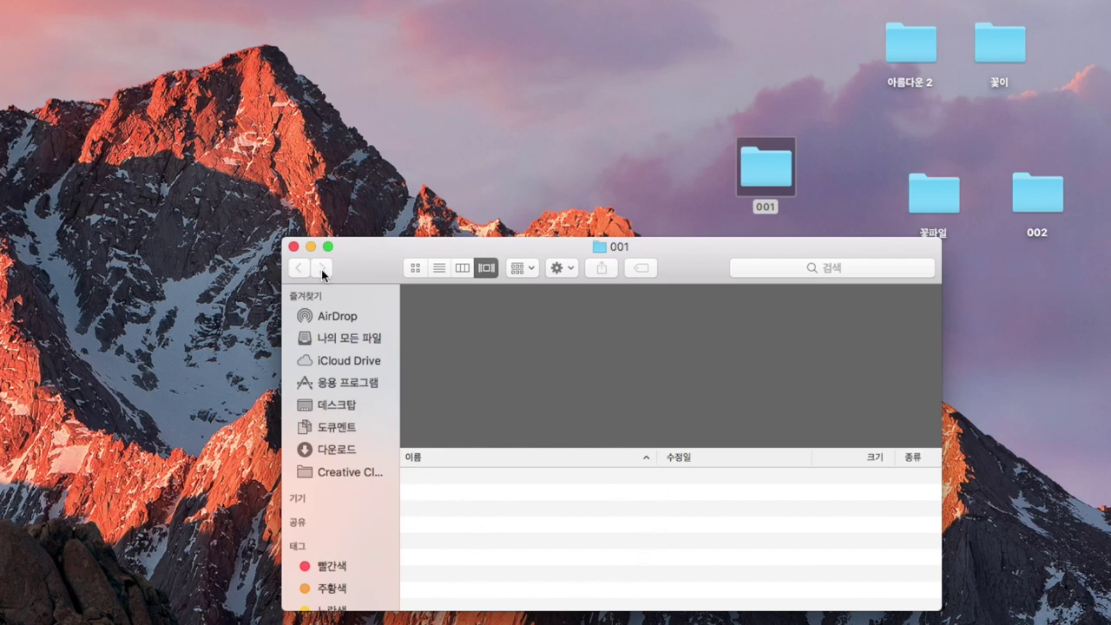
left_click(294, 247)
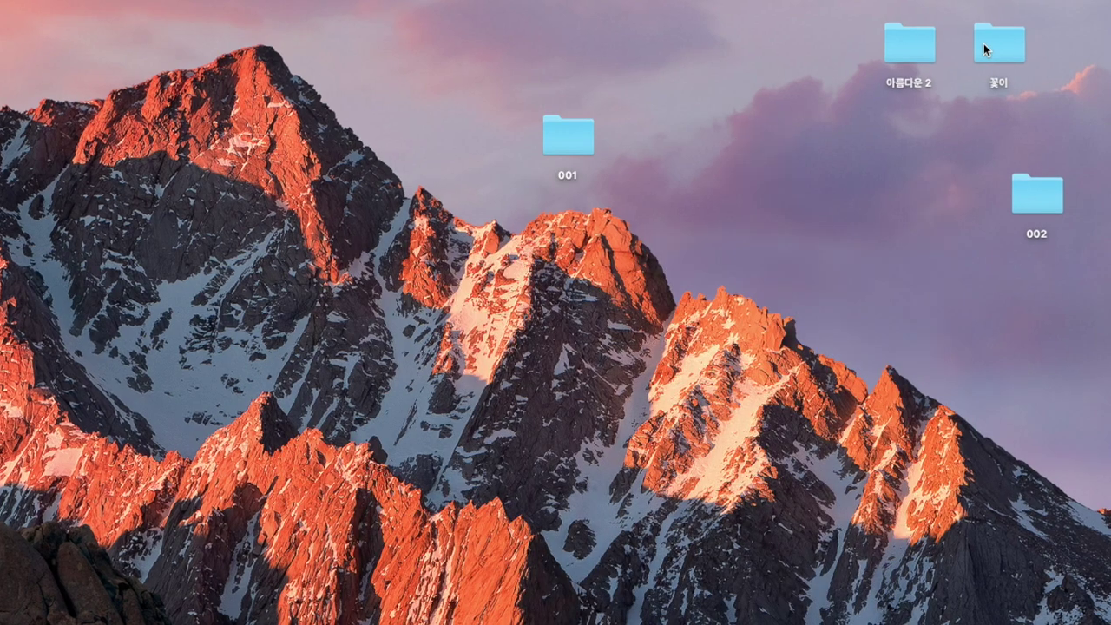
Place the 꽃이 folder beside 001 on the desktop, look through its photos and close it
left_click_drag(987, 44, 659, 137)
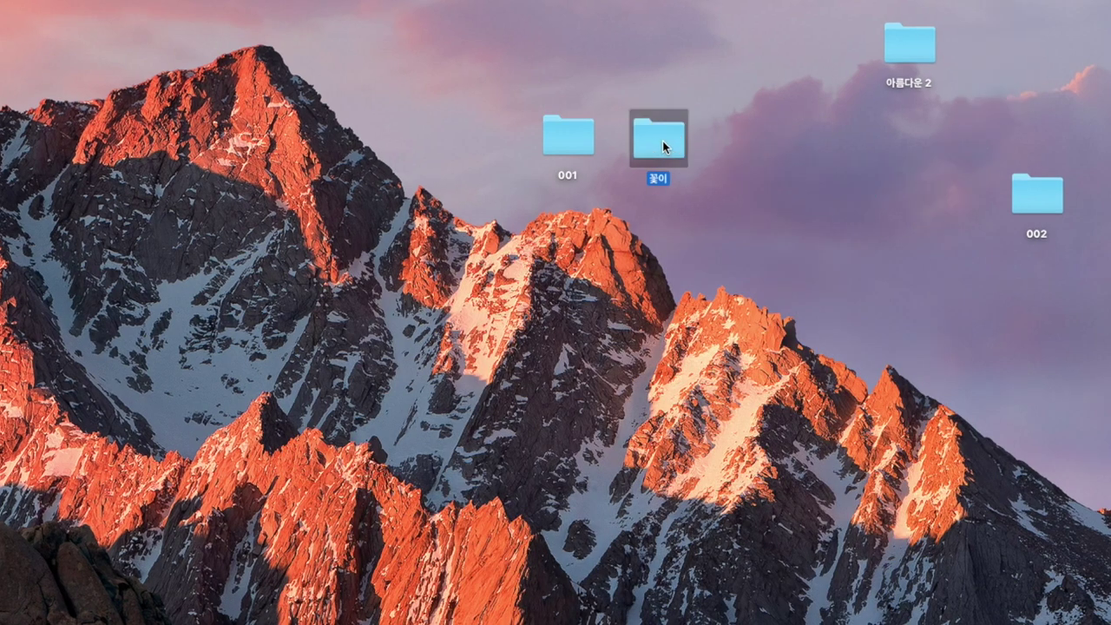
double_click(675, 141)
scroll(447, 495, "down", 5)
scroll(448, 496, "up", 5)
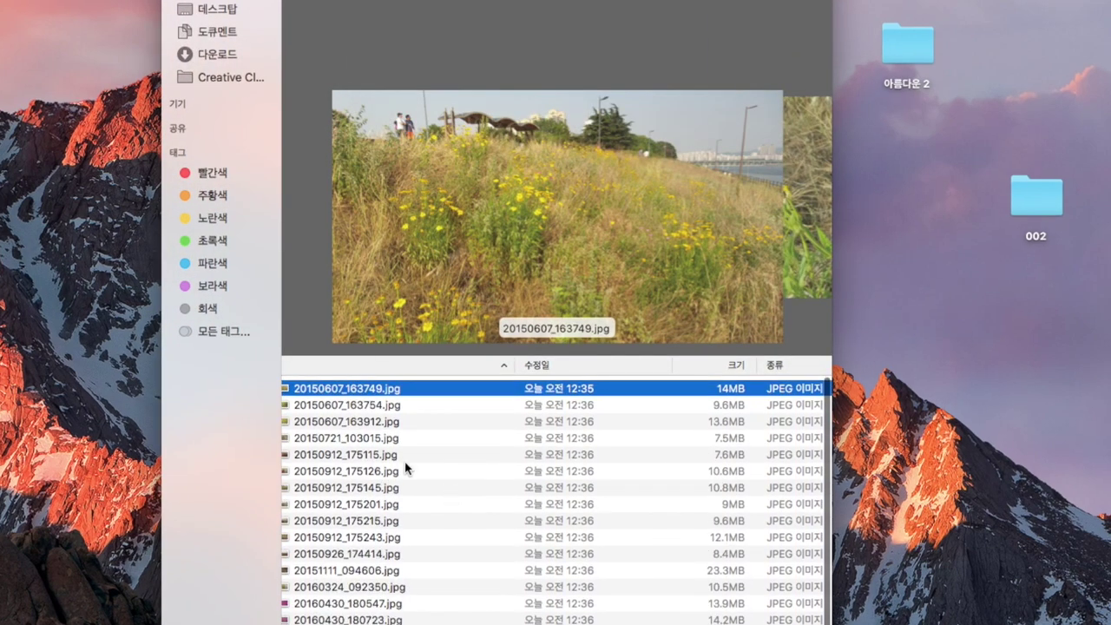
key("super+w")
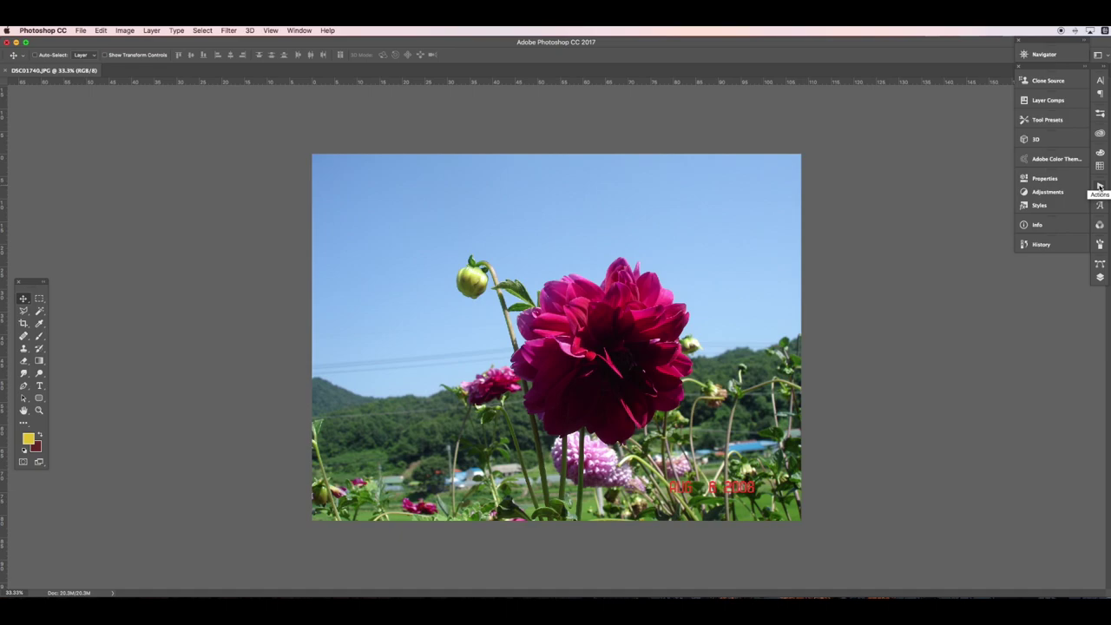
Show the Actions panel and collapse the Default Actions set
left_click(1098, 186)
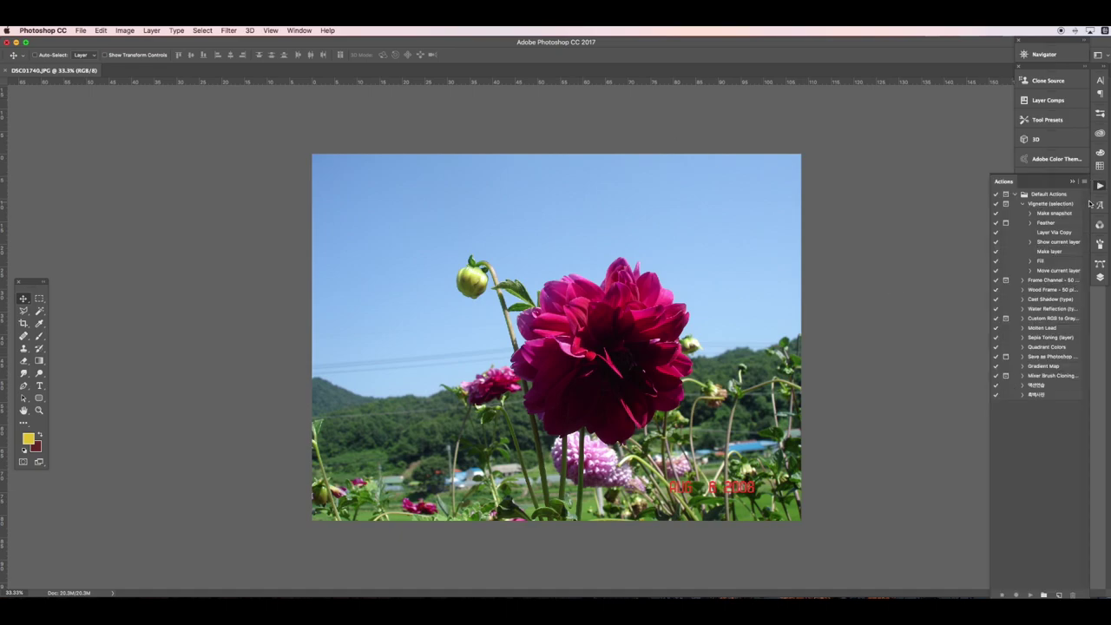
left_click(299, 31)
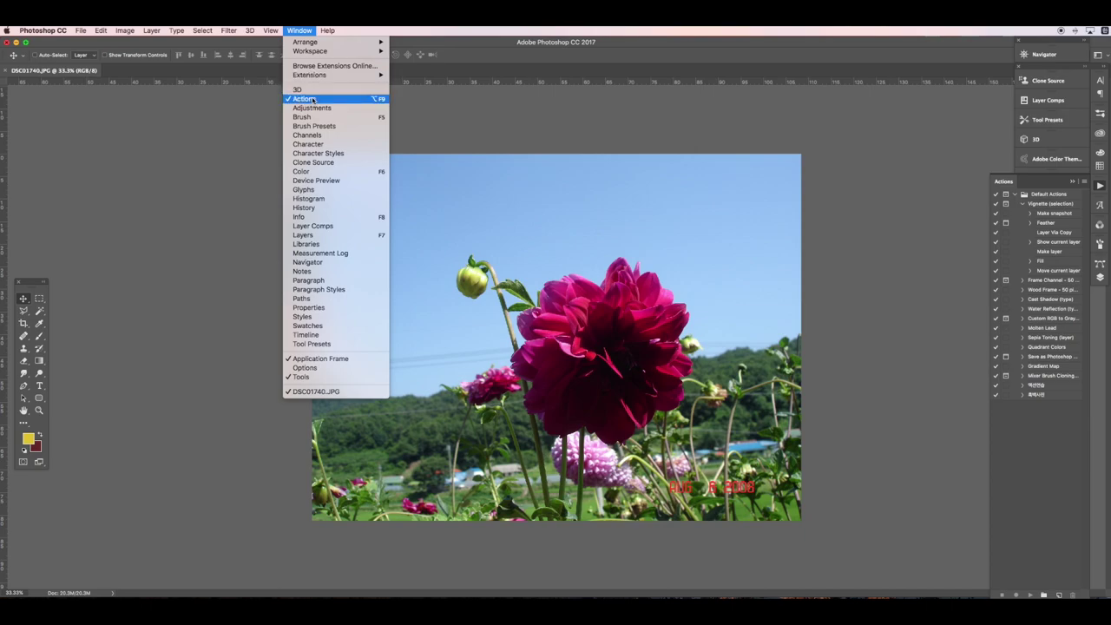
left_click(850, 142)
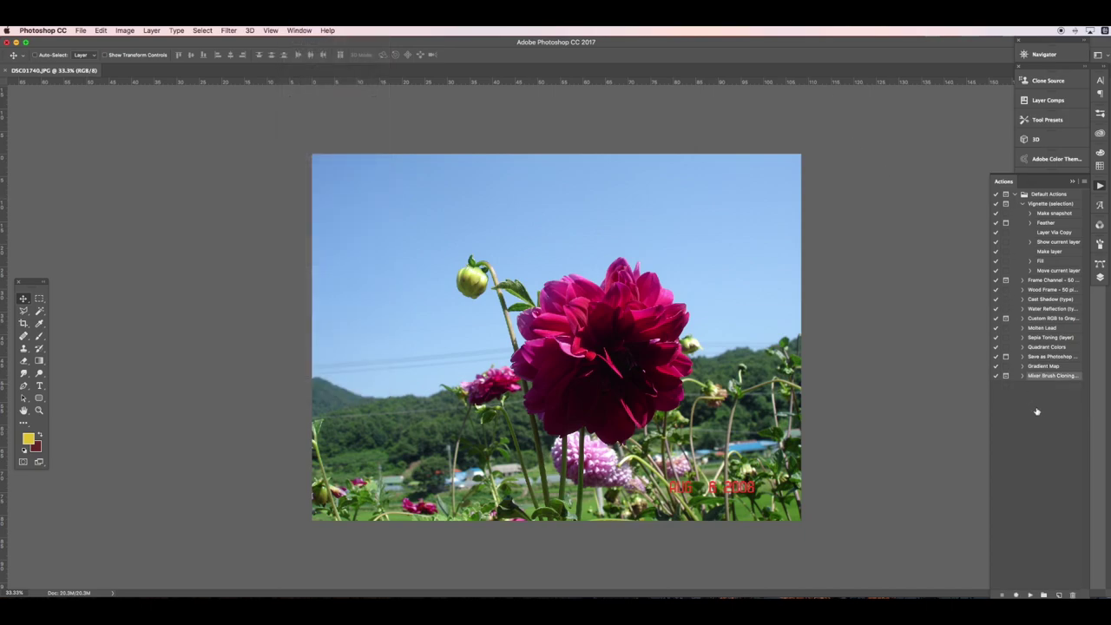
left_click(1014, 194)
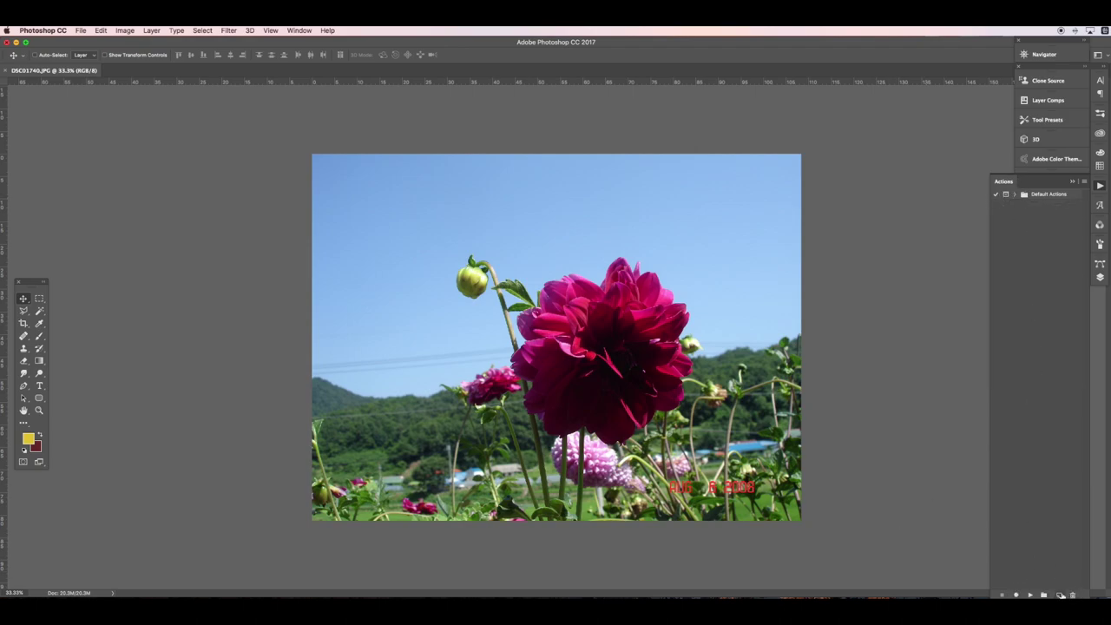
Create a new action named 액션연습 in the Default Actions set and start recording it
left_click(1058, 595)
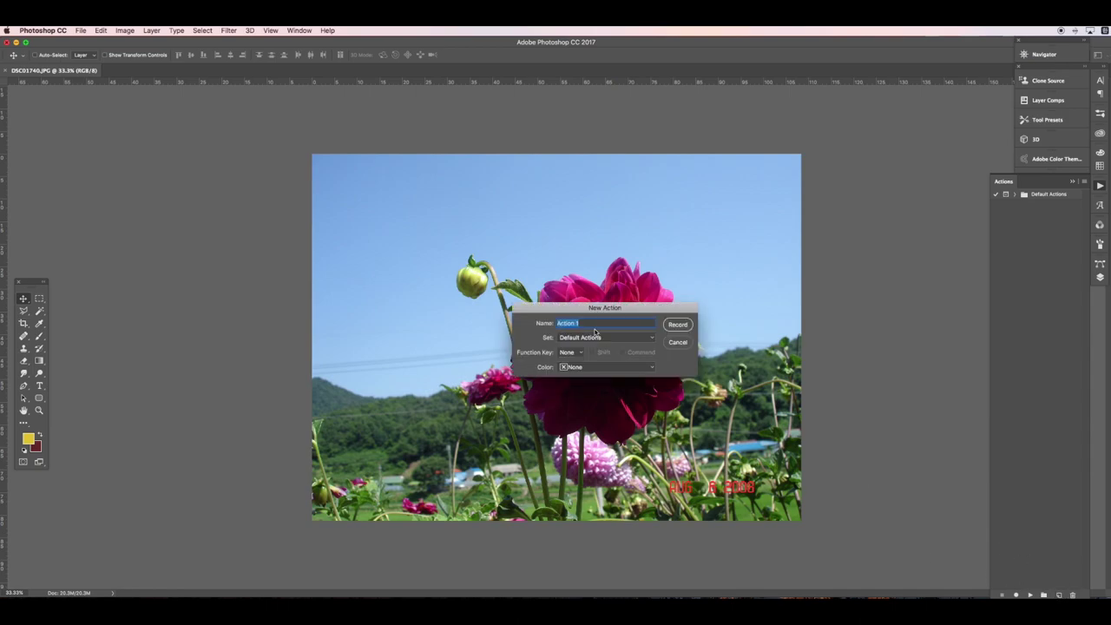
type("u")
key("Return")
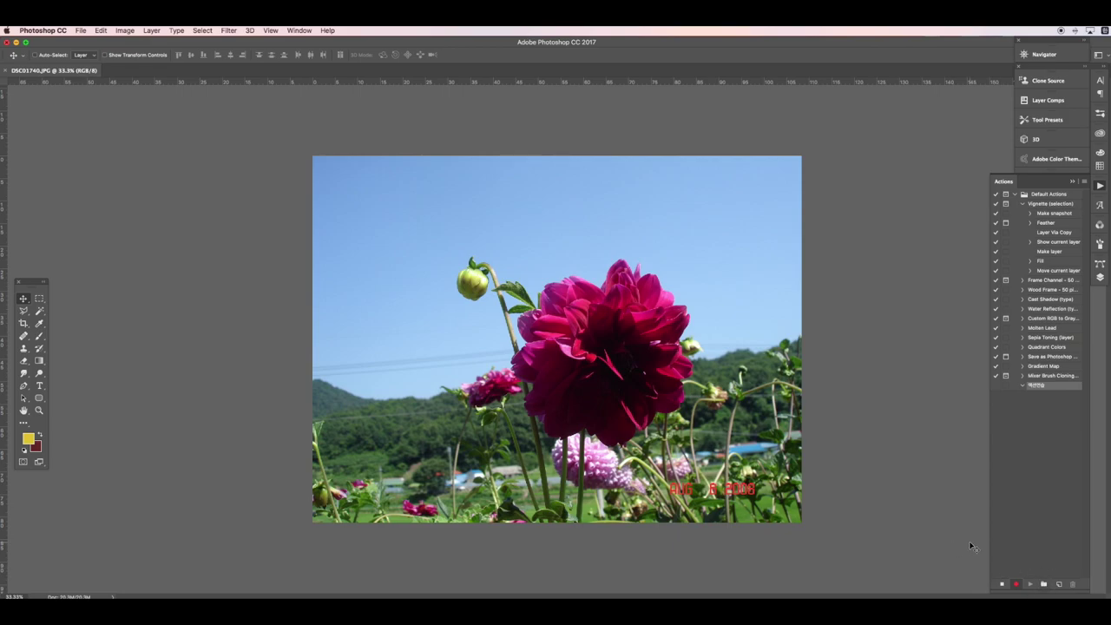
Convert the flower photo's color mode to CMYK and accept the profile conversion
left_click(124, 32)
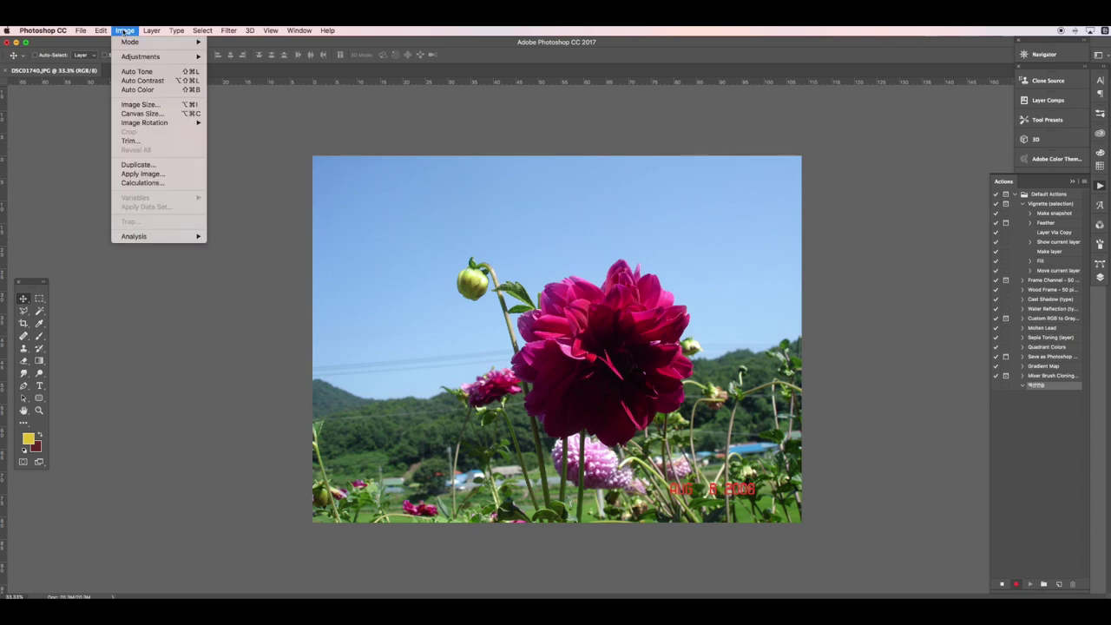
mouse_move(173, 41)
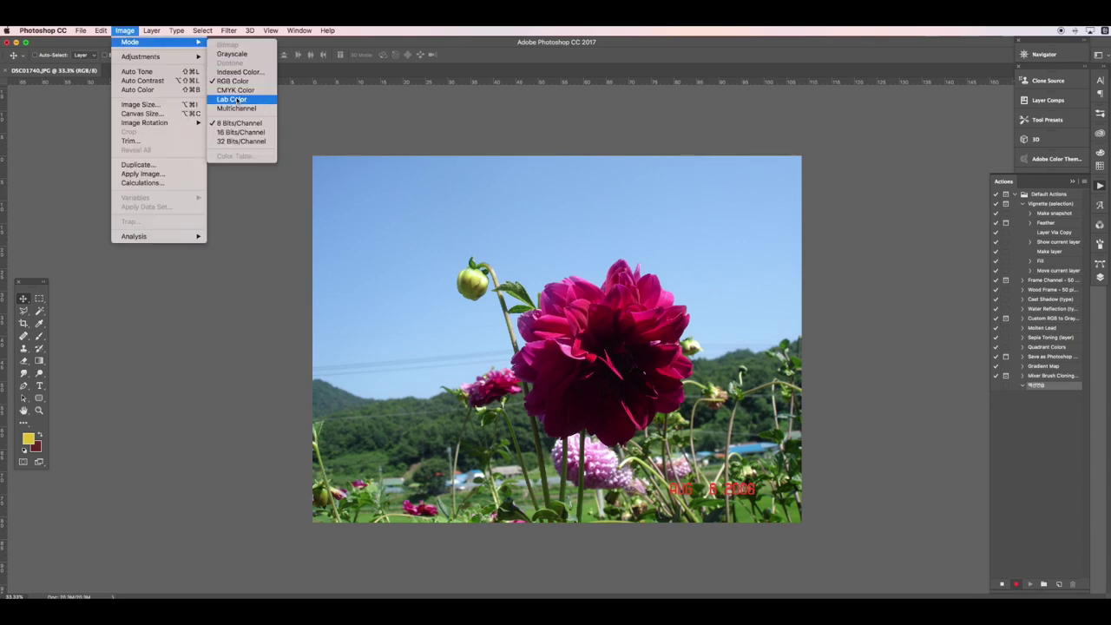
left_click(238, 90)
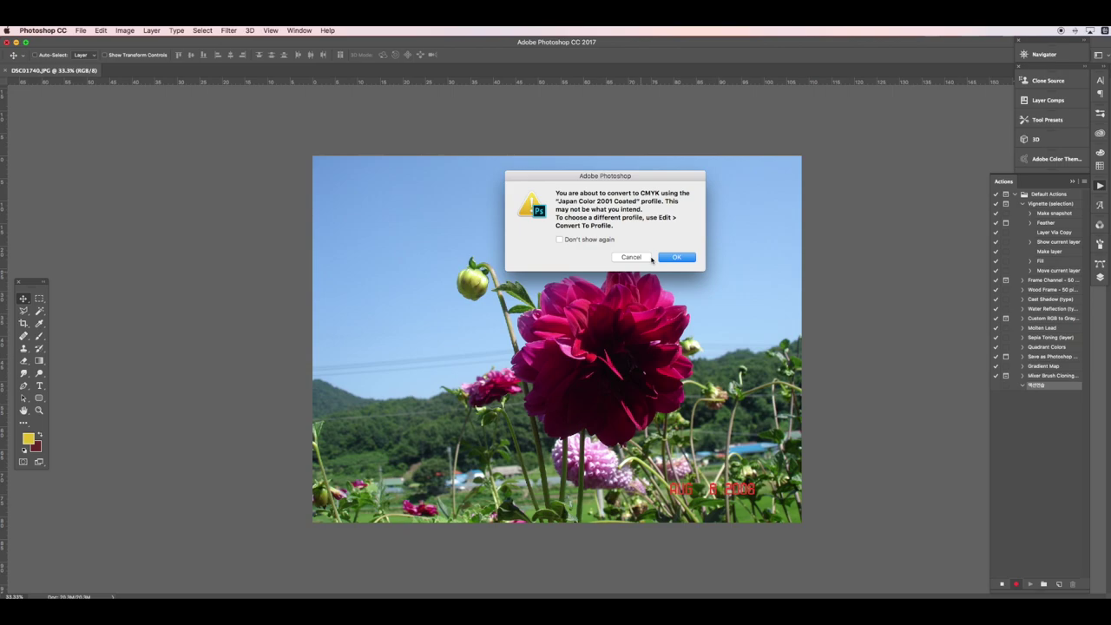
left_click(681, 260)
Brighten the photo with Levels by lowering the white input level of the CMYK channel
key("super+l")
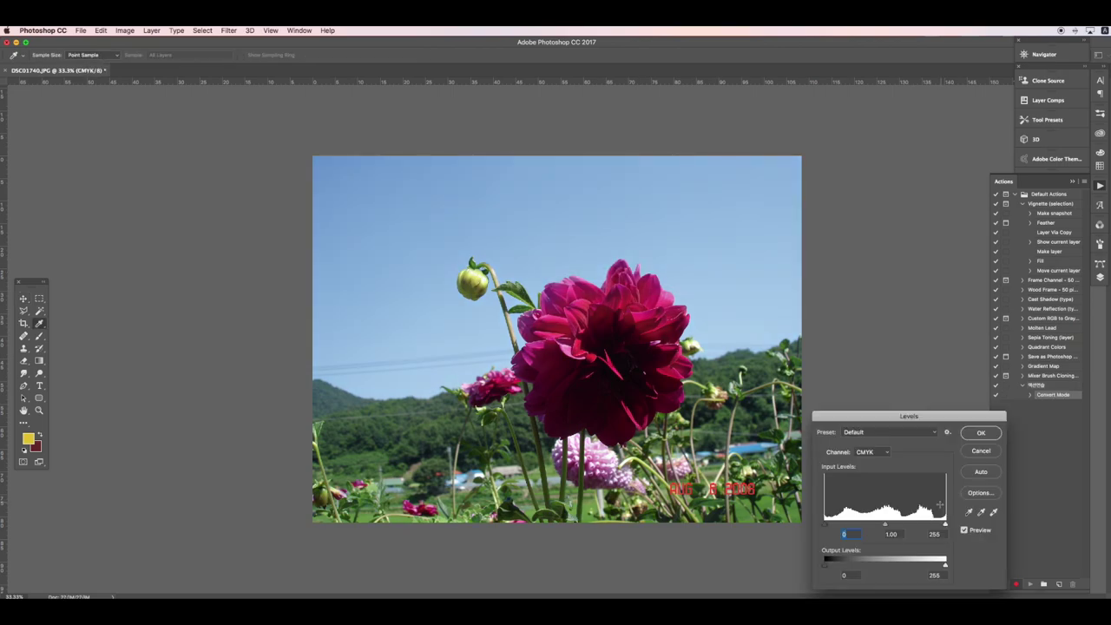
left_click_drag(945, 524, 913, 524)
left_click(981, 432)
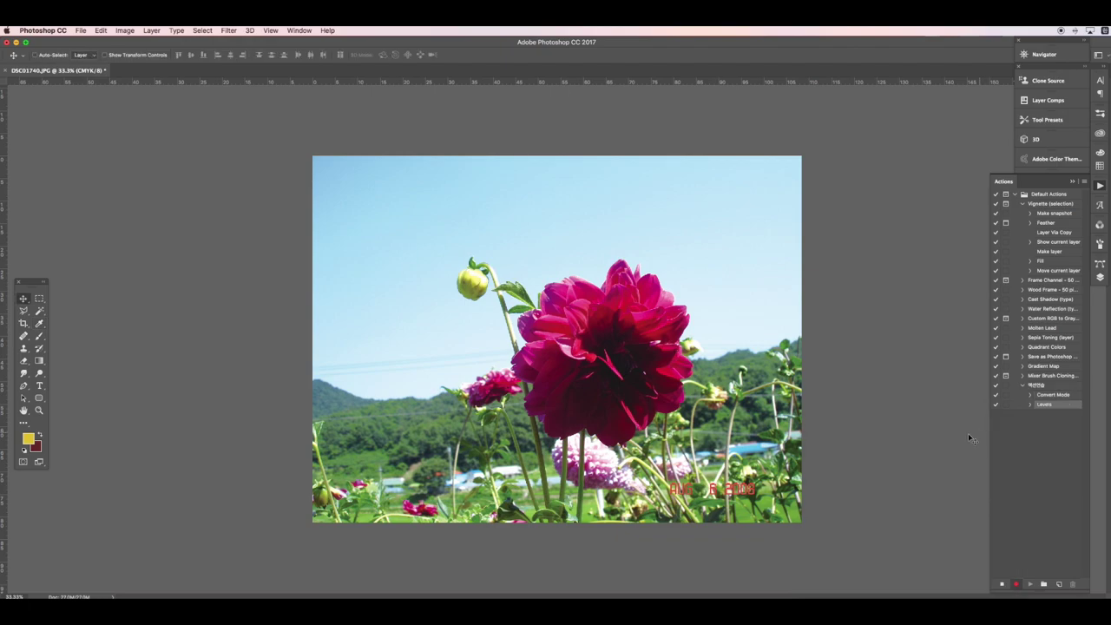
Add the text "artdrawer" in near-white and position it over the large dark pink flower
key("t")
left_click(511, 265)
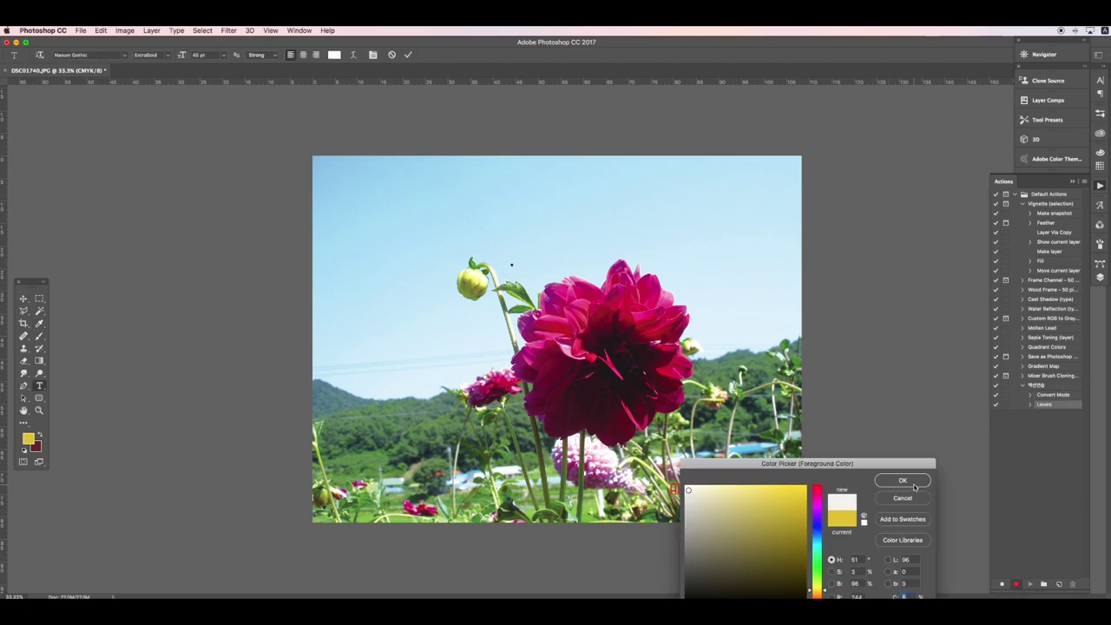
left_click(911, 482)
left_click(24, 298)
left_click_drag(623, 296, 623, 368)
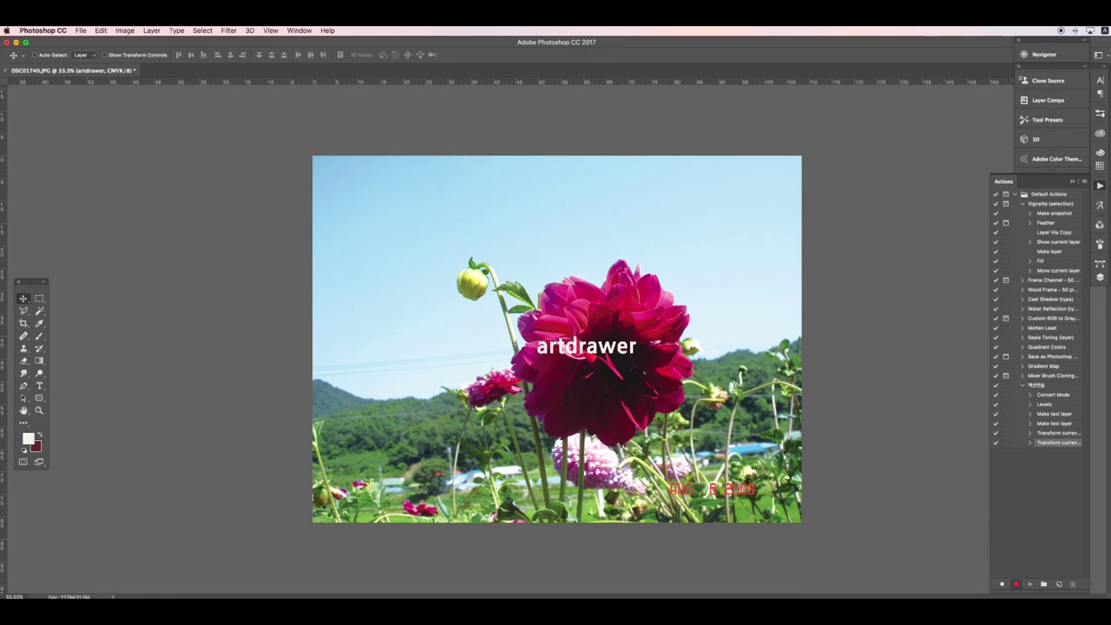
Save a JPEG copy of the photo as DSC01740.jpg in the desktop folder 001, accepting the JPEG options
left_click(87, 31)
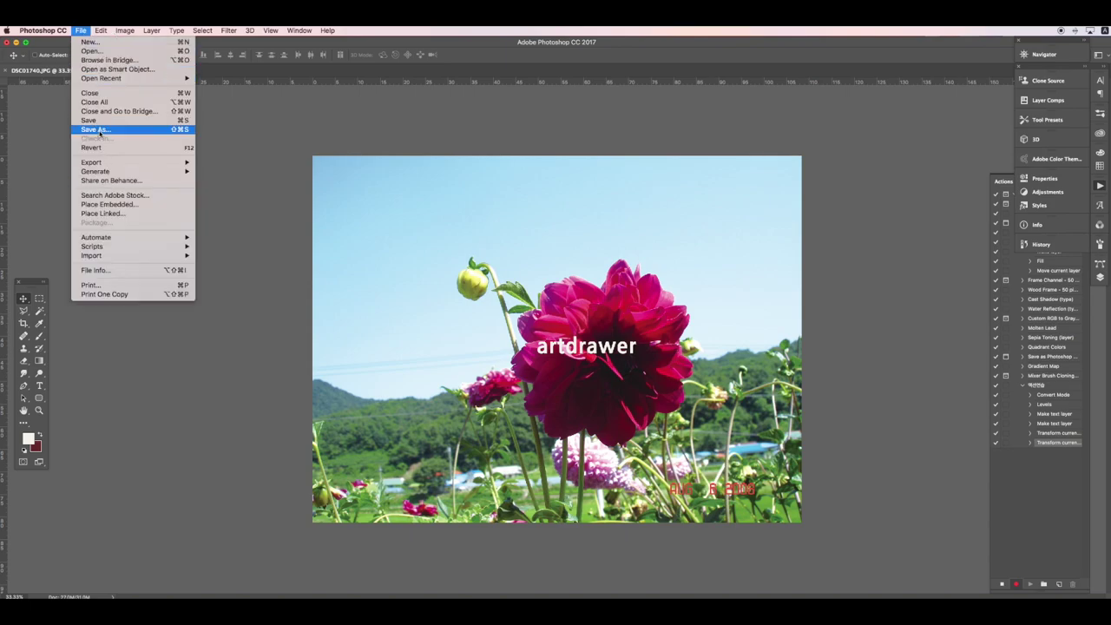
left_click(95, 129)
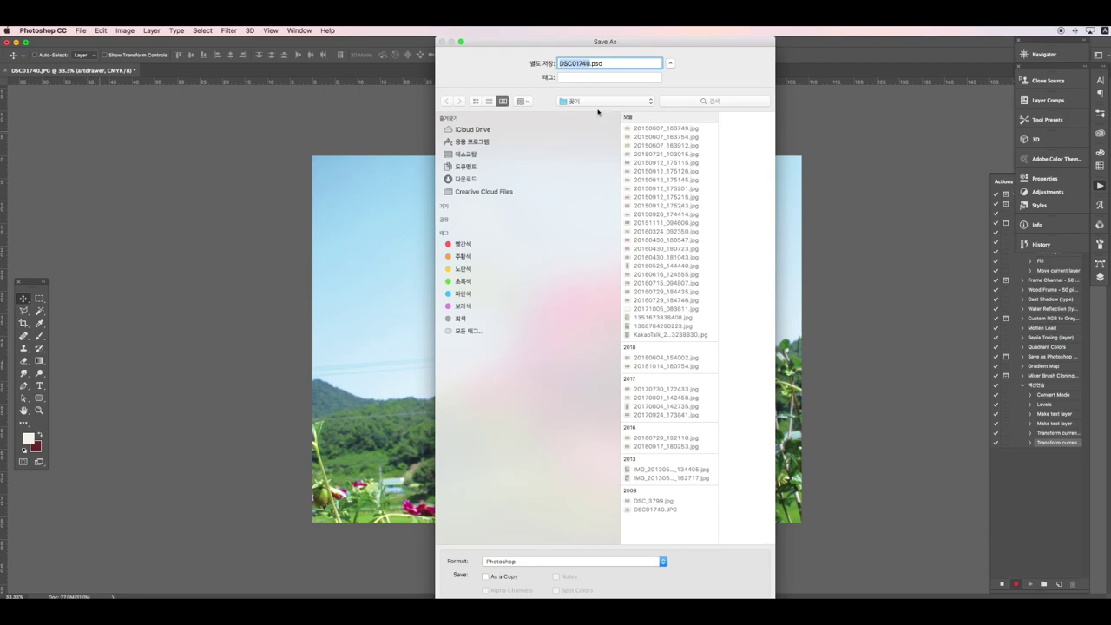
left_click(598, 102)
left_click(583, 185)
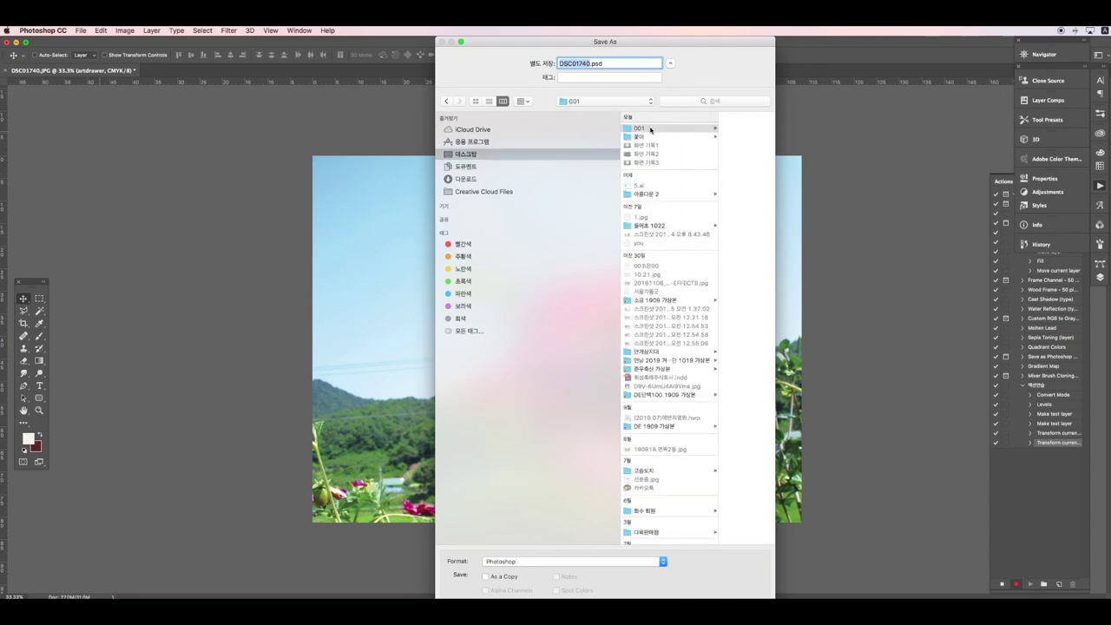
left_click(524, 428)
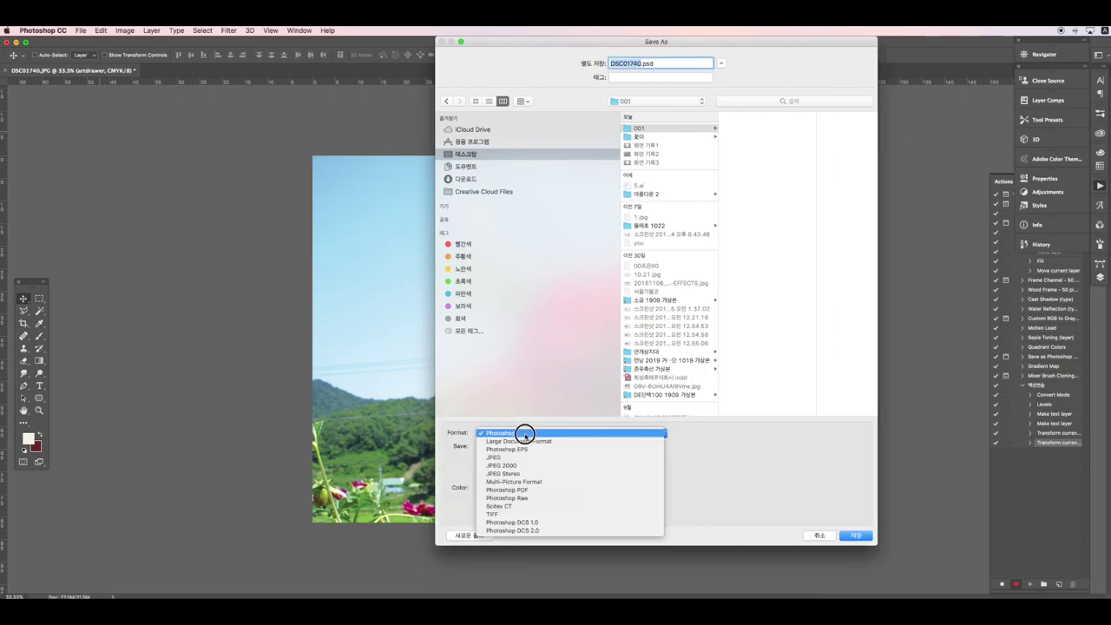
left_click(525, 458)
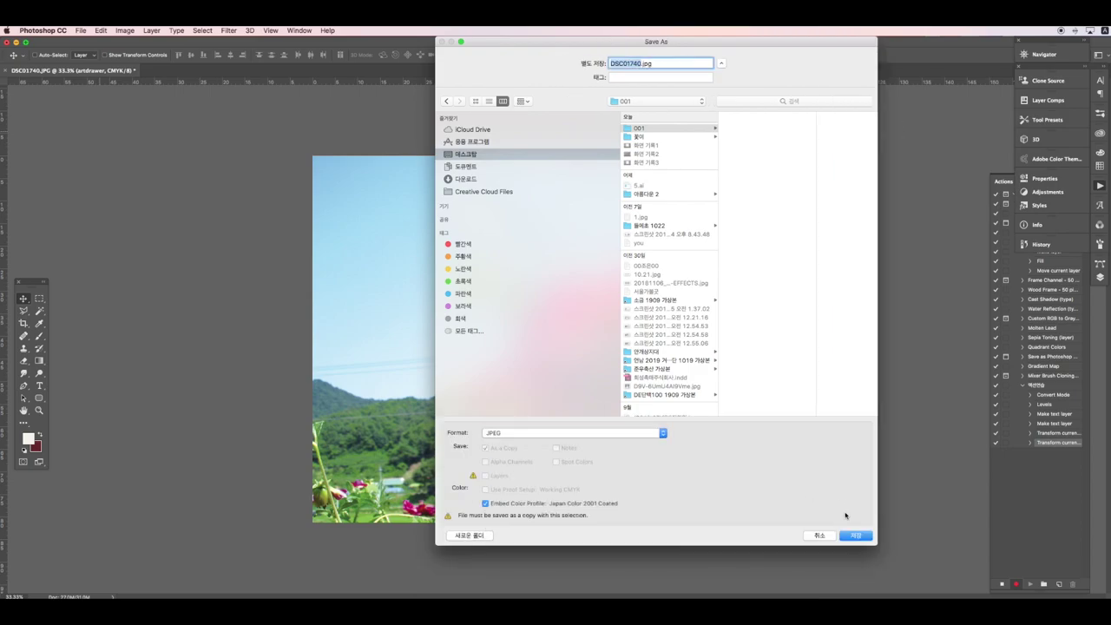
left_click(853, 535)
left_click(665, 286)
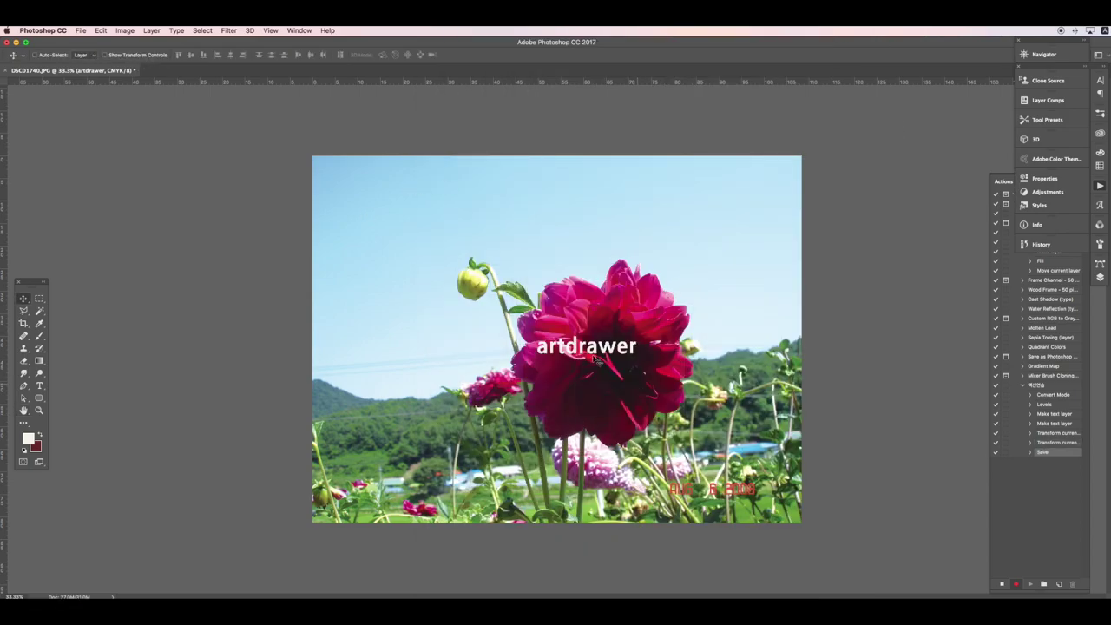
Close the original photo without saving its changes and stop recording the action
left_click(5, 72)
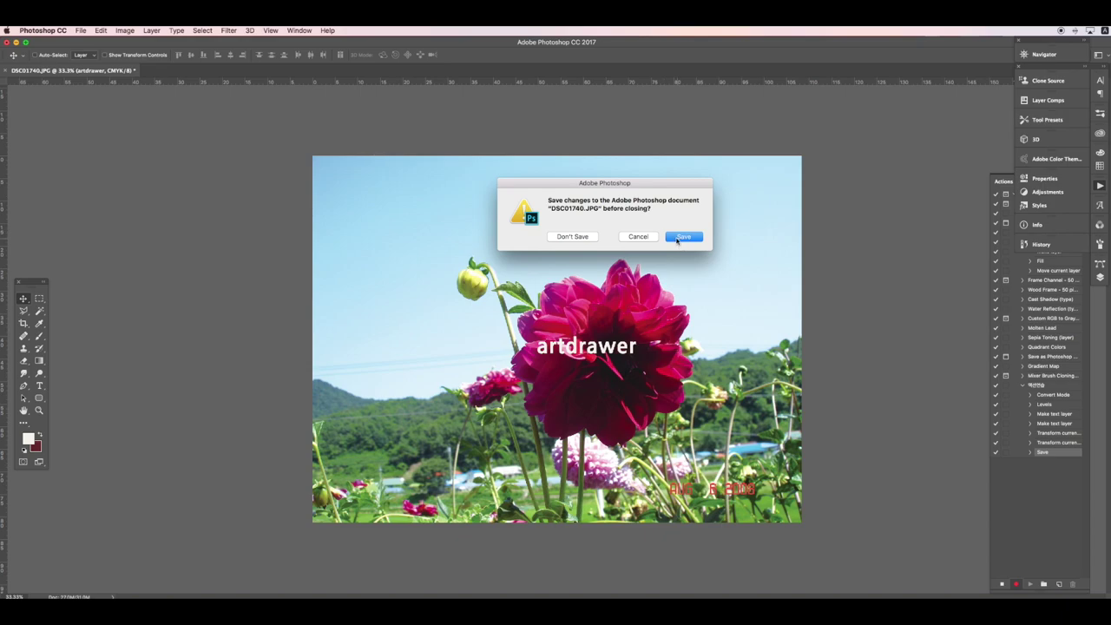
left_click(563, 238)
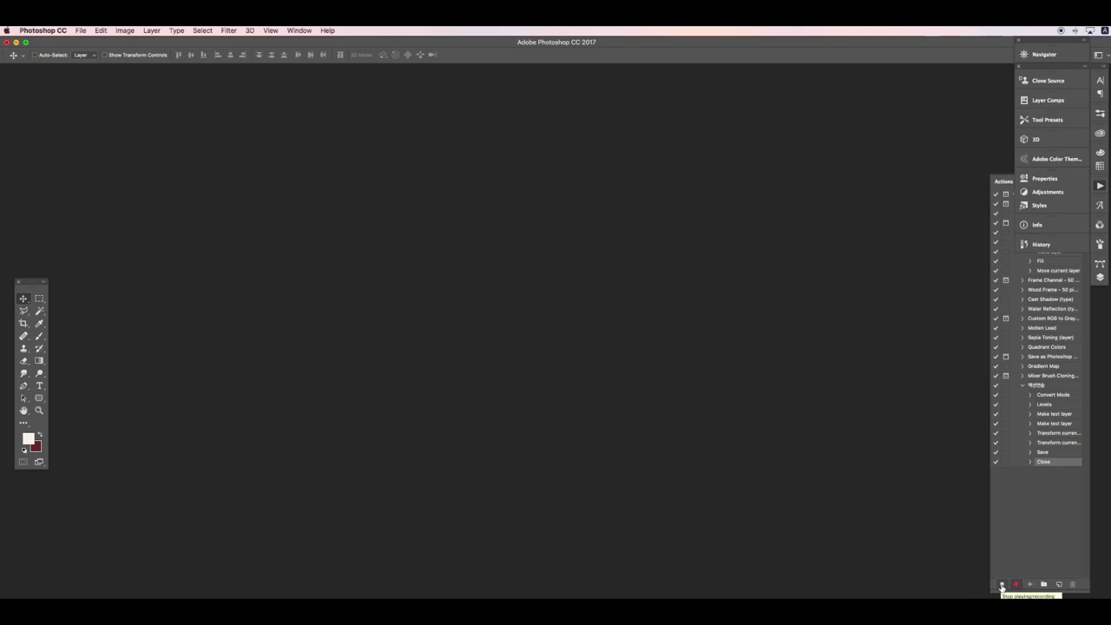
left_click(1001, 586)
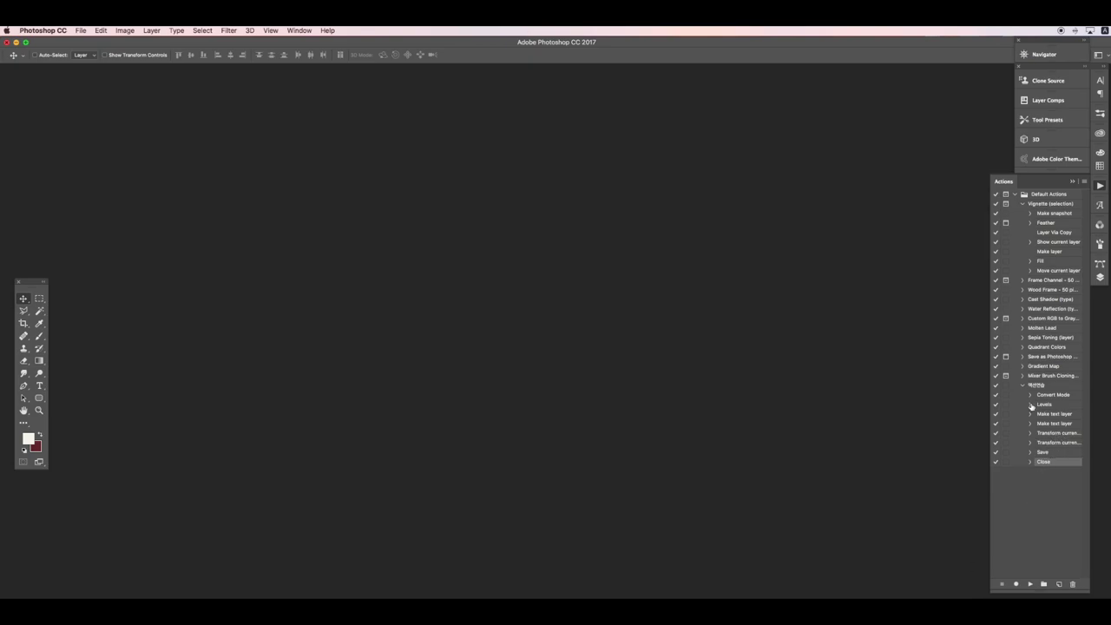
Run a Batch of the 액션연습 action on the source folder 꽃이, with Destination set to None
left_click(81, 31)
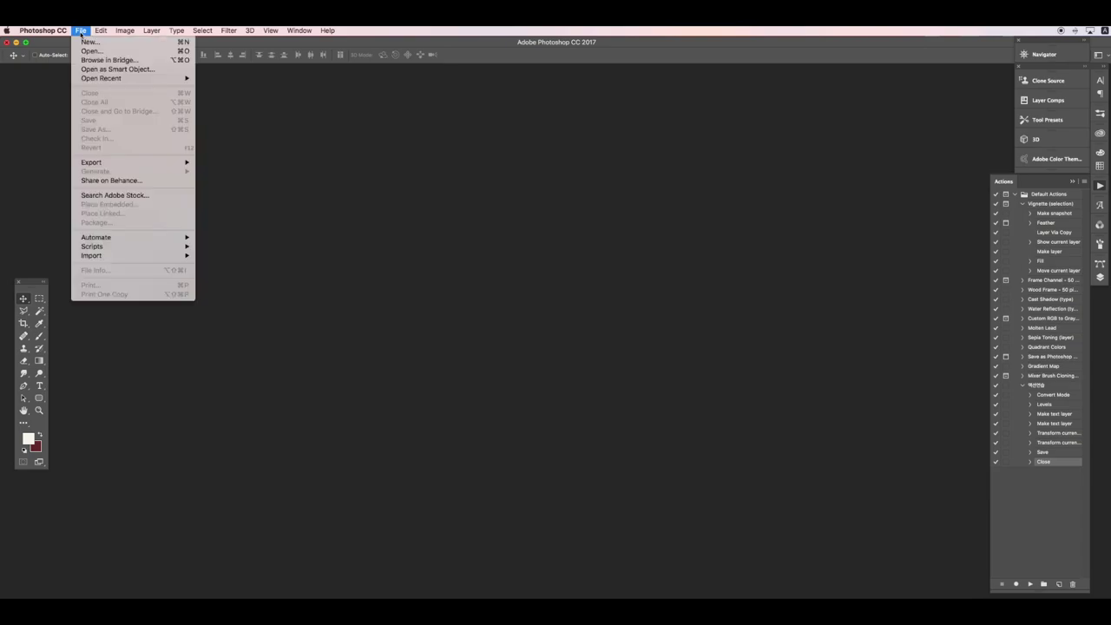
mouse_move(173, 237)
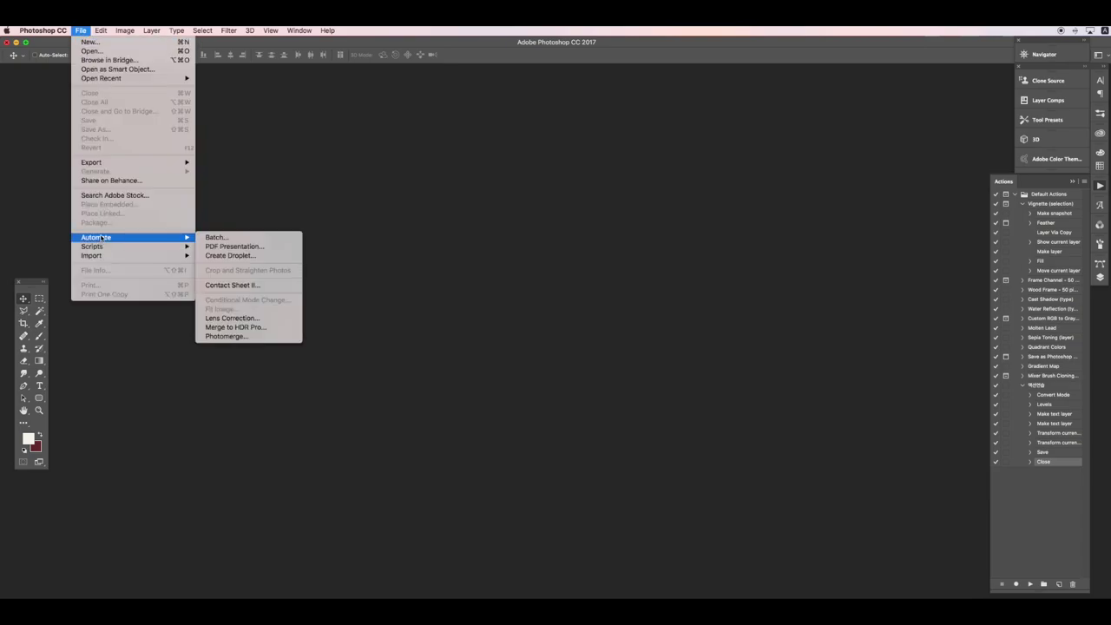
left_click(229, 238)
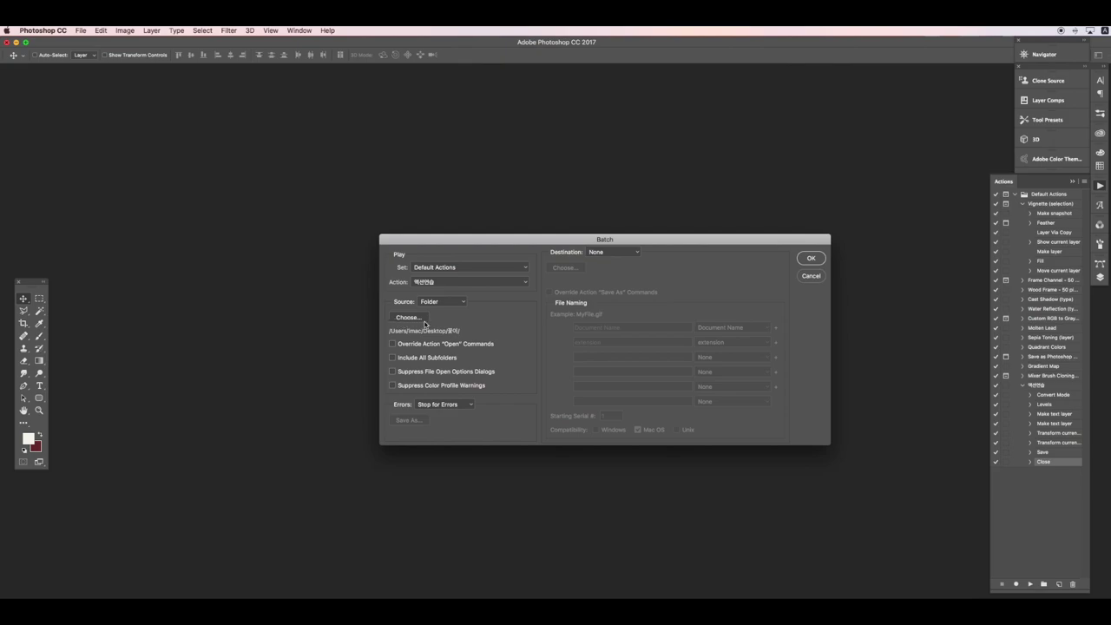
left_click(407, 317)
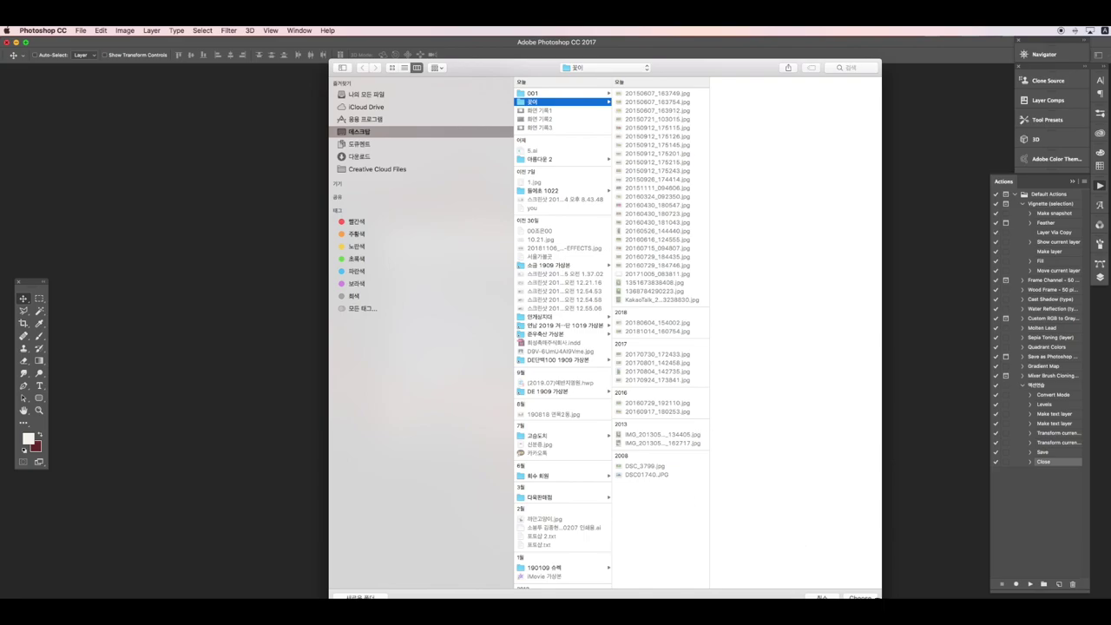
left_click(853, 561)
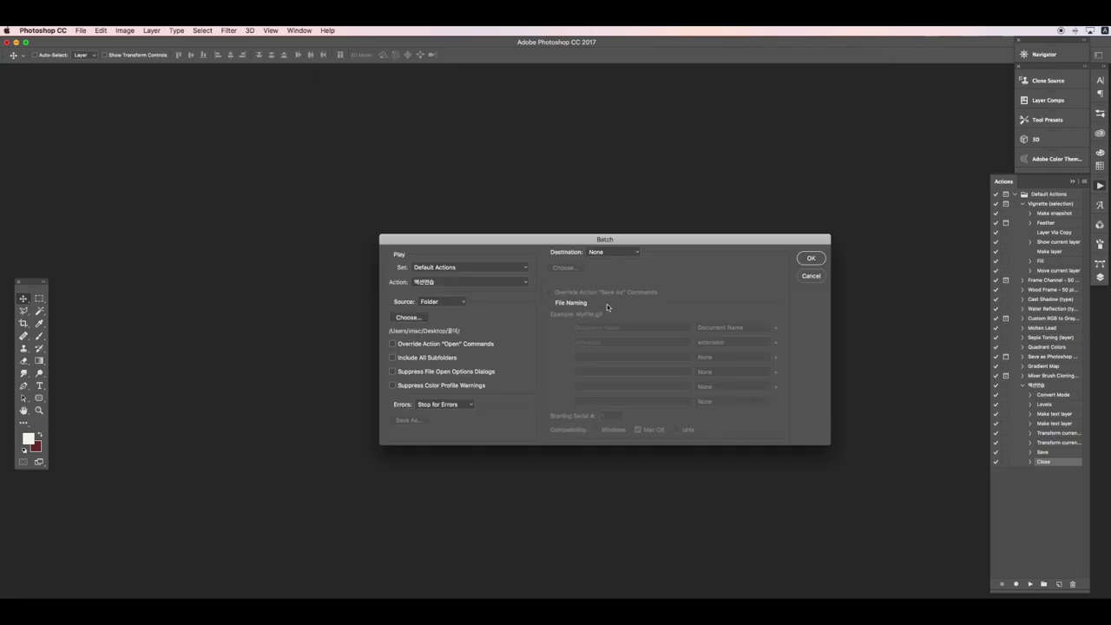
left_click(810, 259)
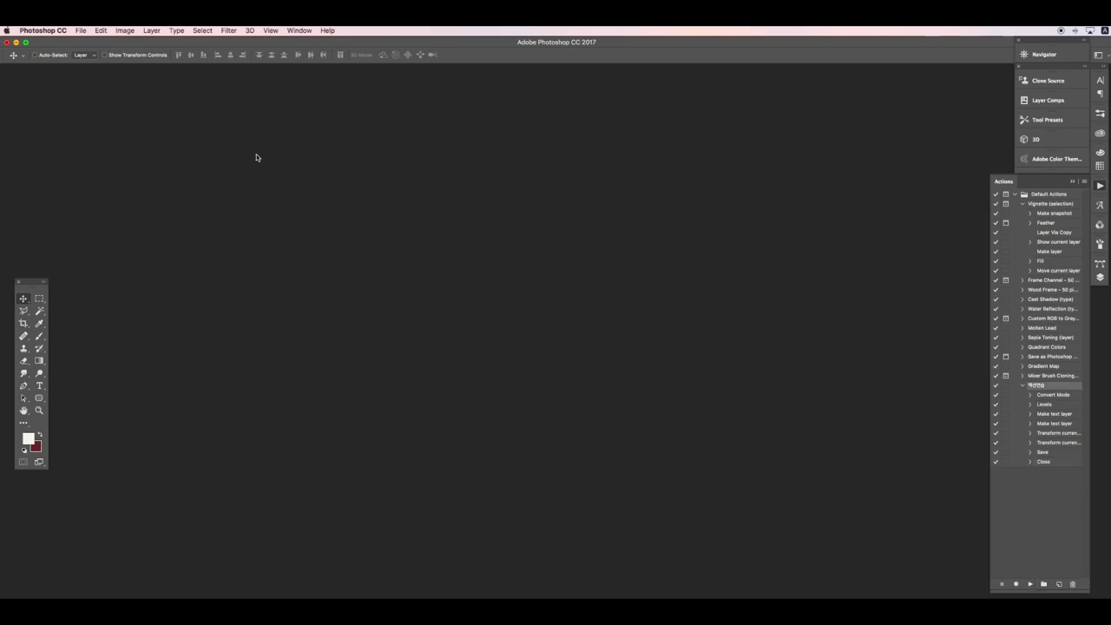
Switch to the Finder desktop and open the folders 꽃이 and 001 side by side
left_click(15, 43)
left_click(696, 217)
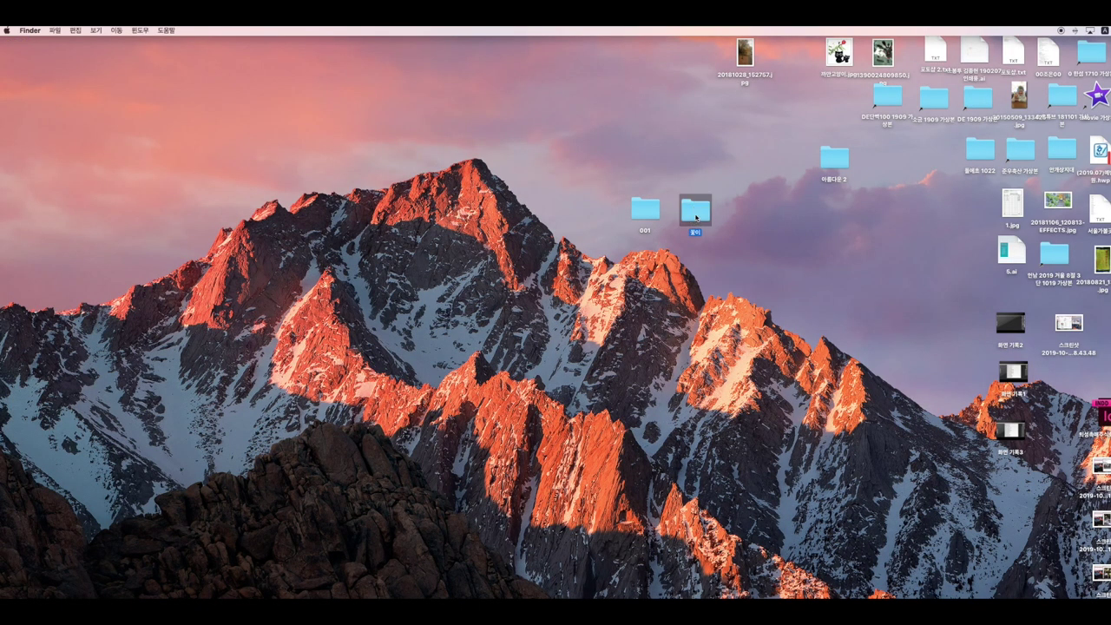
double_click(695, 218)
left_click_drag(317, 93, 285, 48)
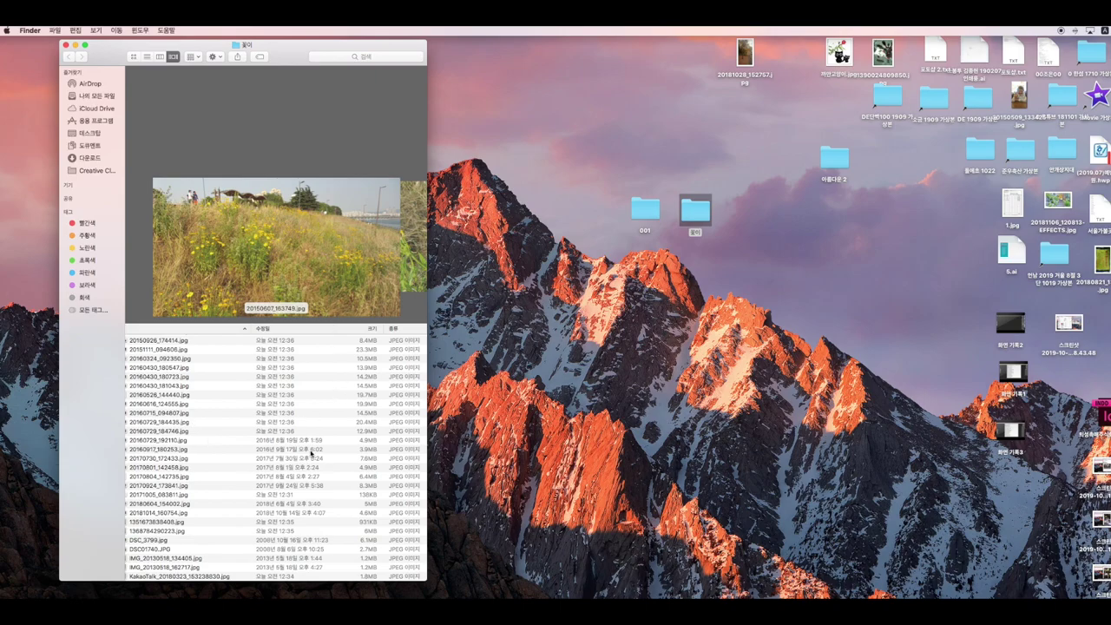
left_click(645, 208)
double_click(644, 209)
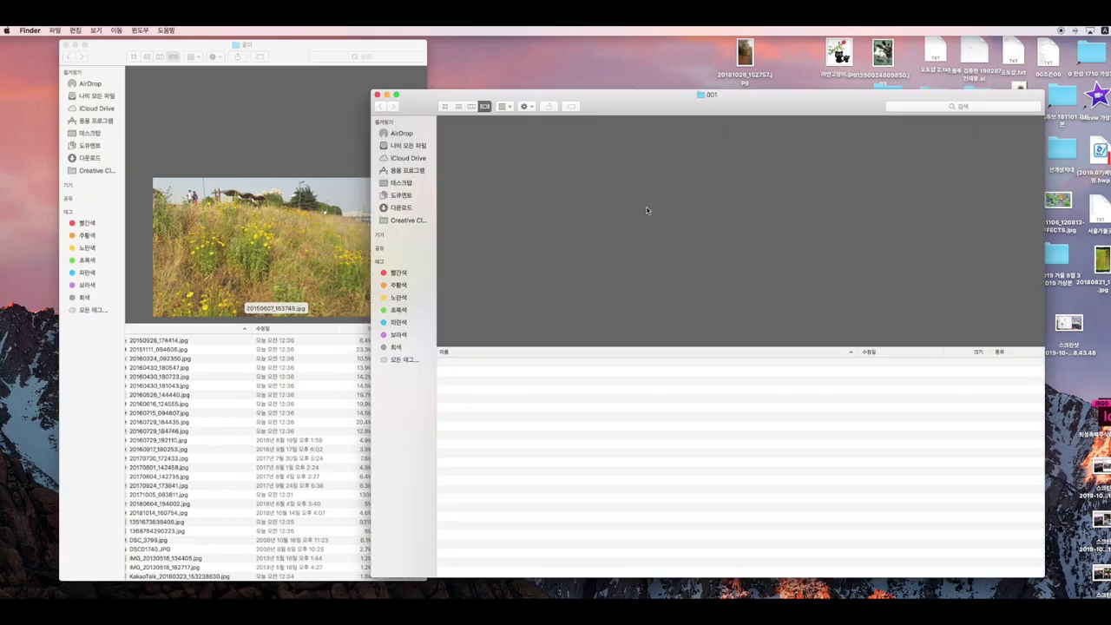
left_click_drag(627, 96, 687, 51)
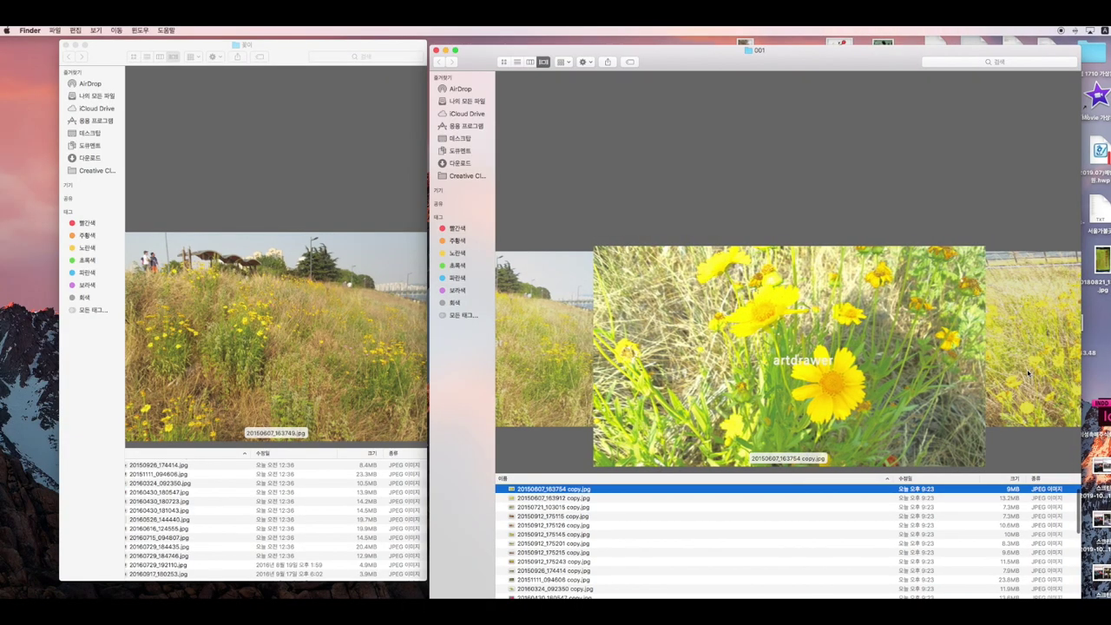
Compare the processed copies in folder 001 with the original photos in folder 꽃이
scroll(1007, 381, "right", 5)
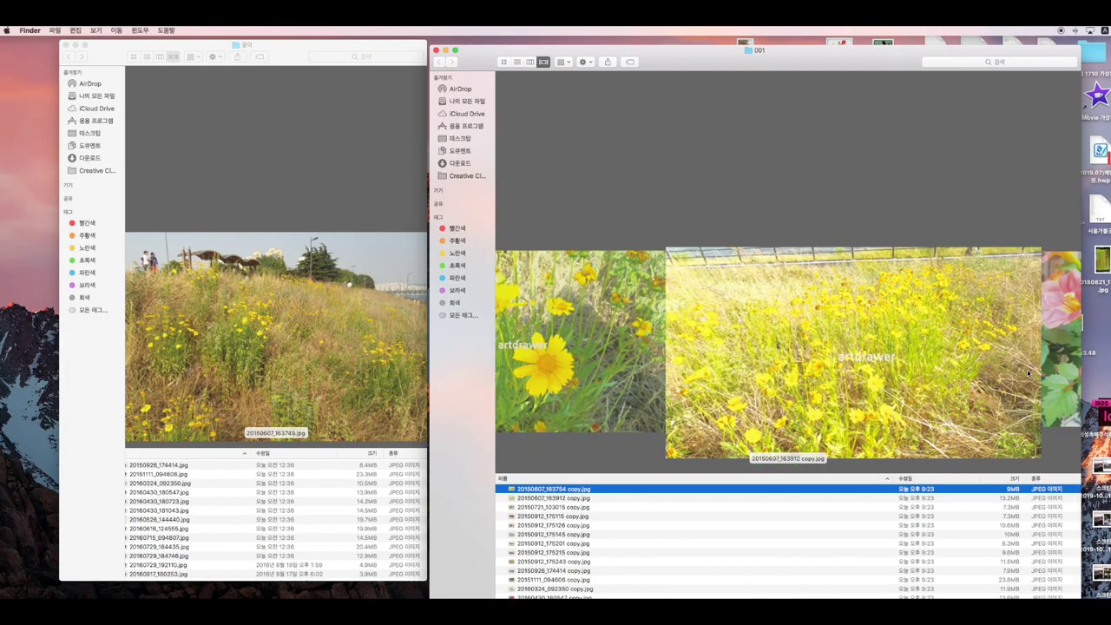
scroll(1029, 373, "right", 1)
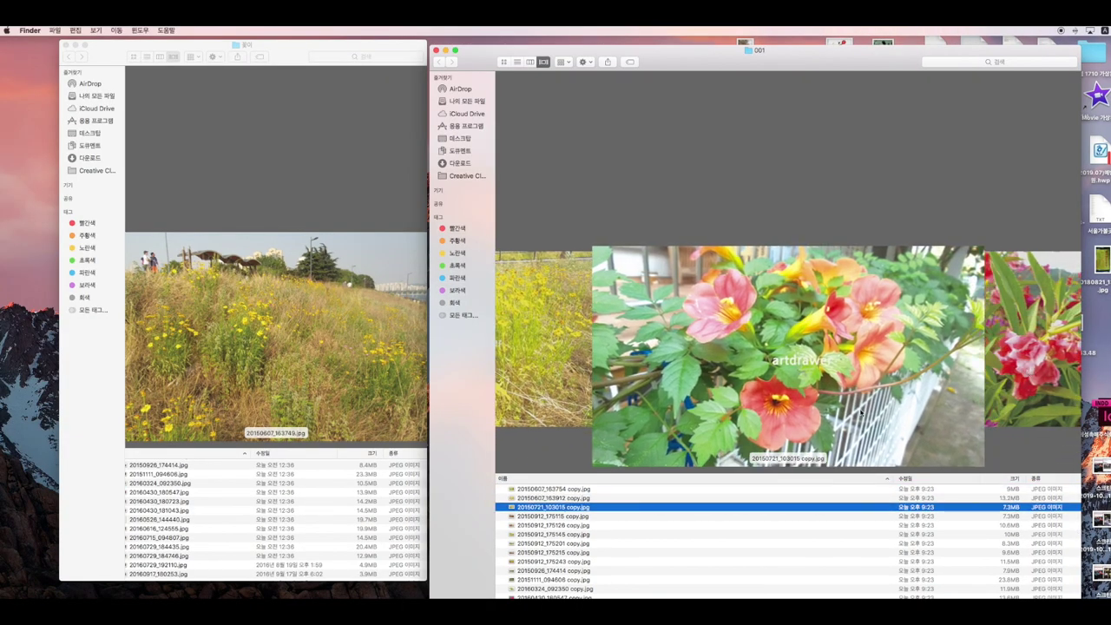
scroll(289, 384, "left", 10)
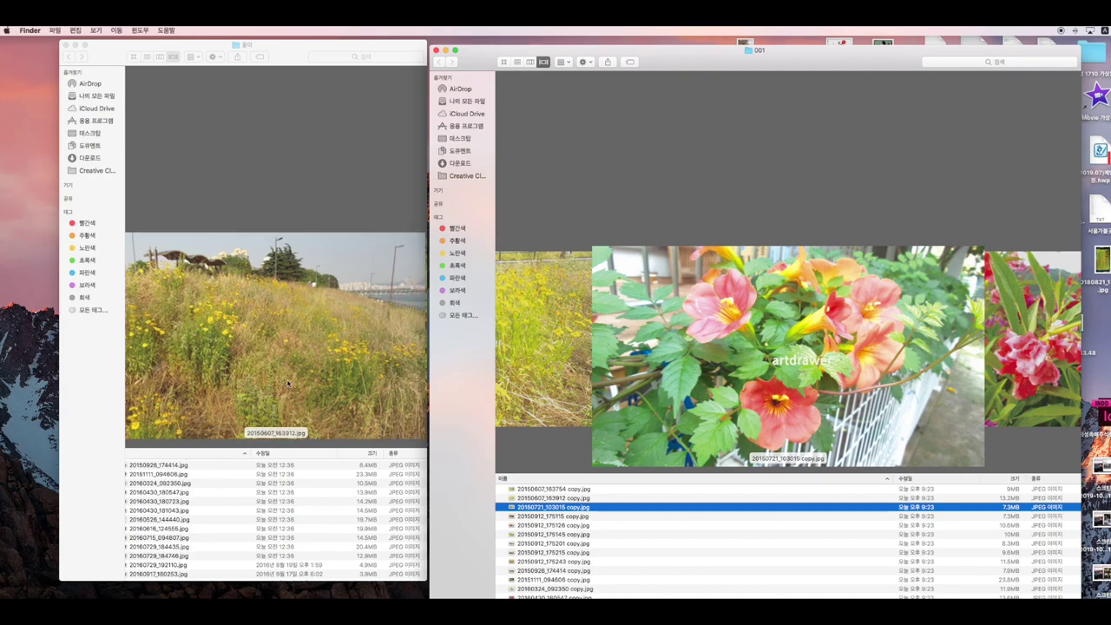
double_click(299, 49)
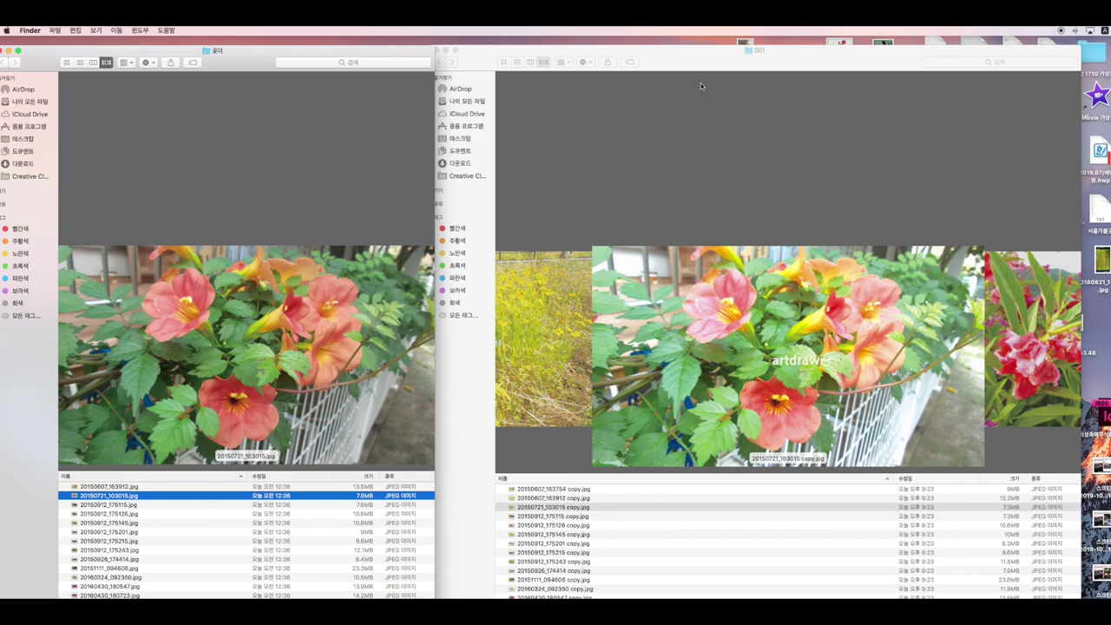
left_click(1027, 361)
left_click(1028, 362)
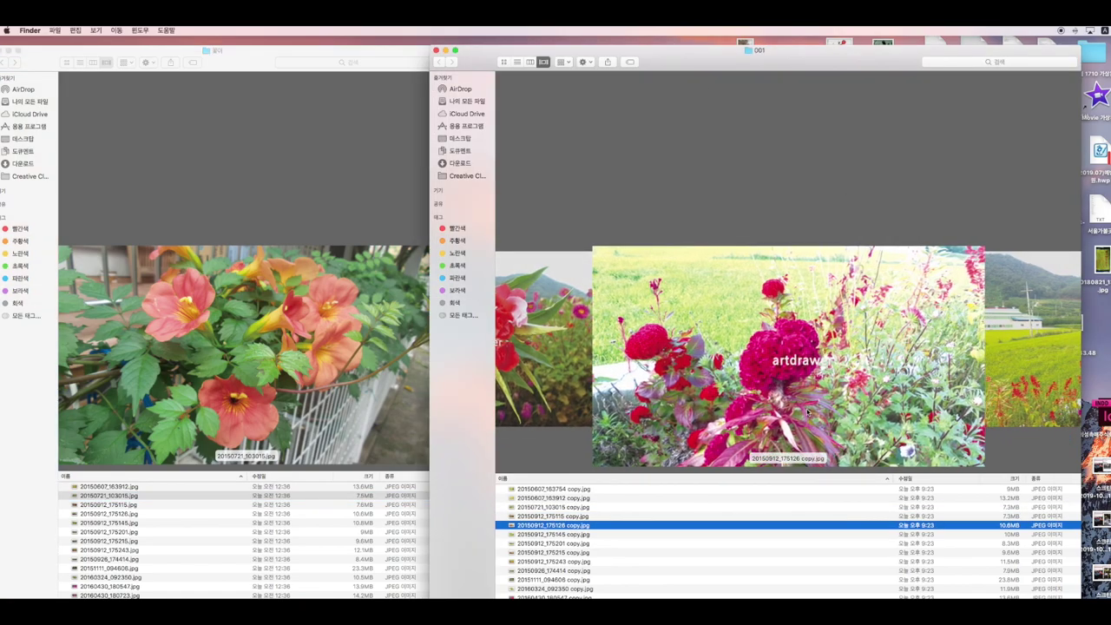
left_click(1038, 376)
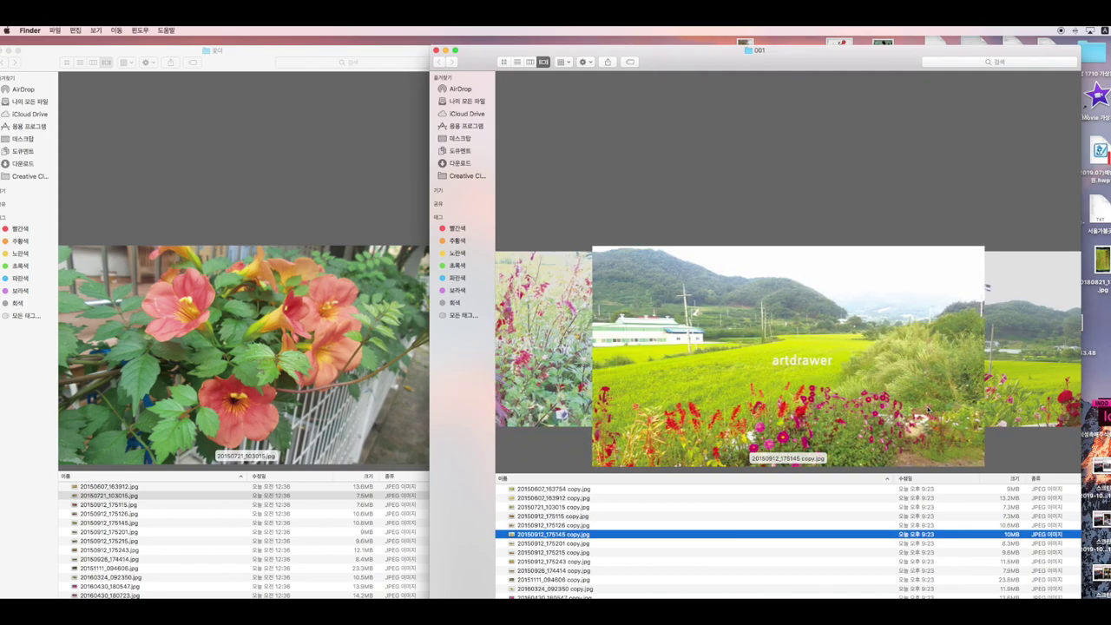
left_click(1026, 375)
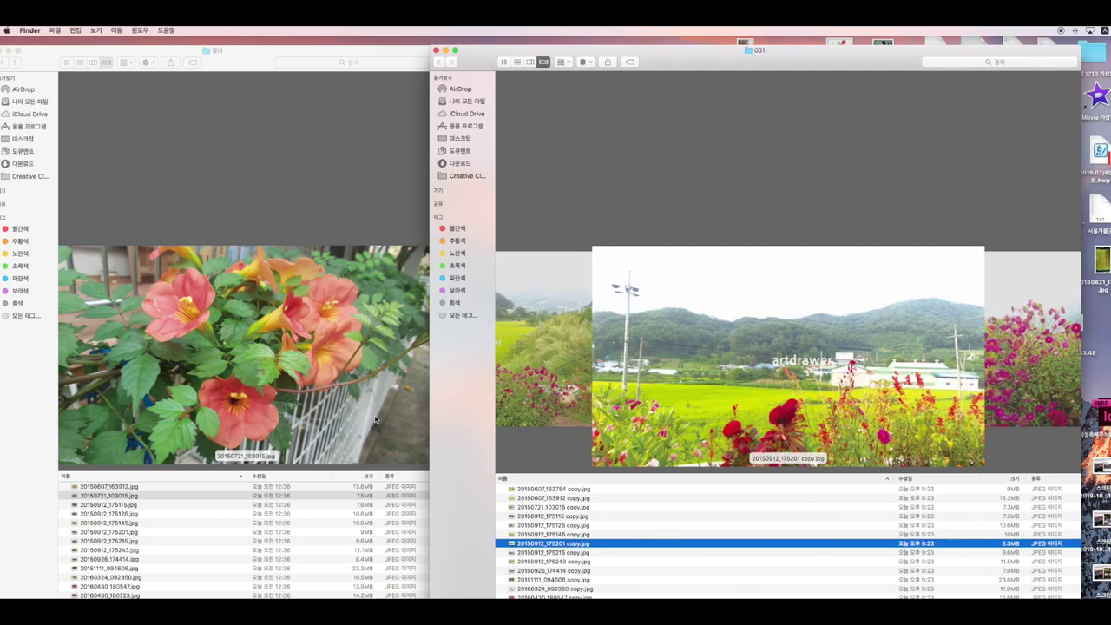
left_click(375, 419)
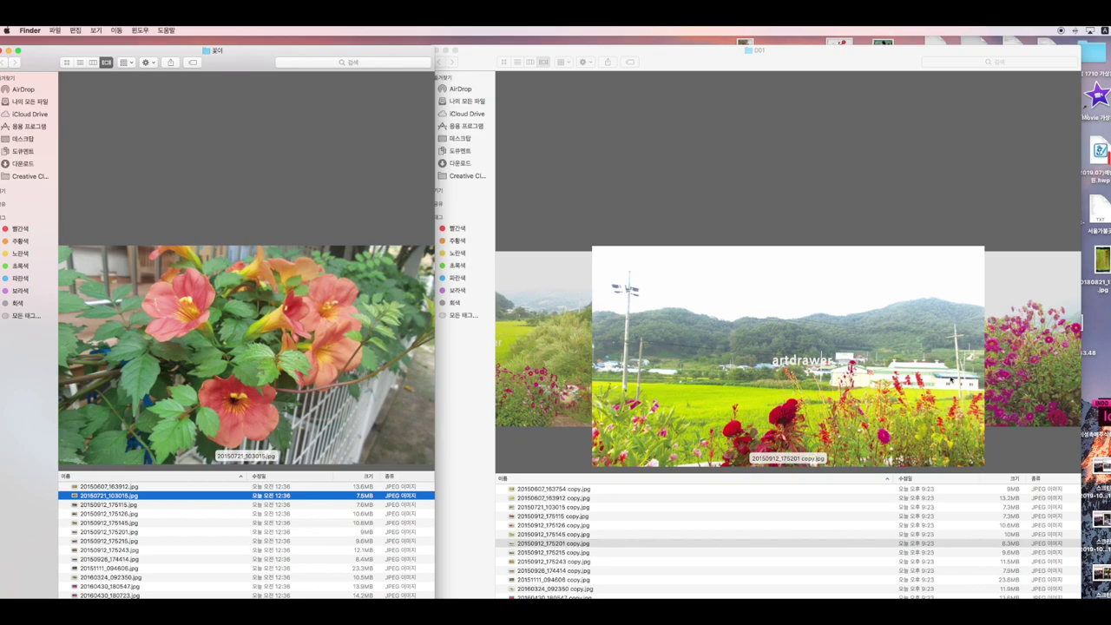
left_click(950, 380)
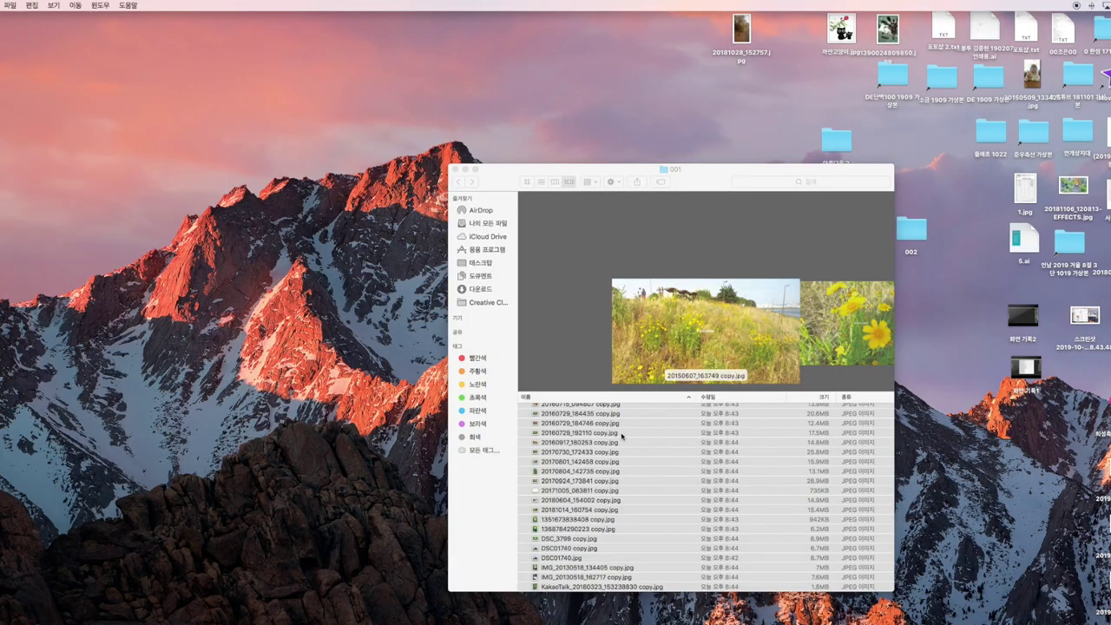
Move all files in folder 001 to the trash and close its window
key("super+a")
left_click(562, 453)
key("super+a")
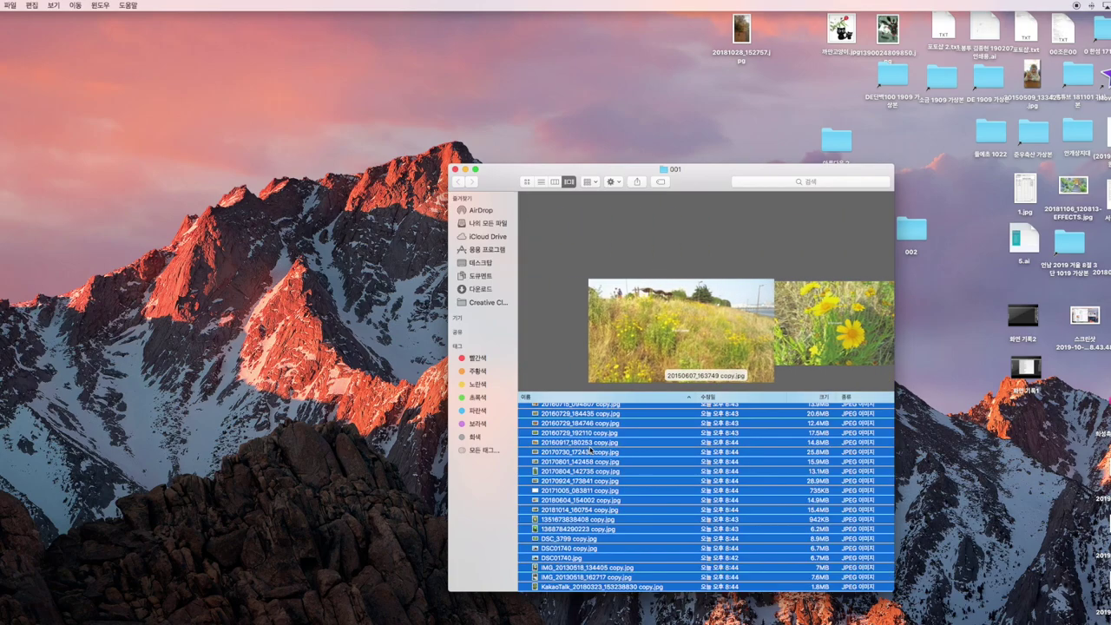
right_click(661, 526)
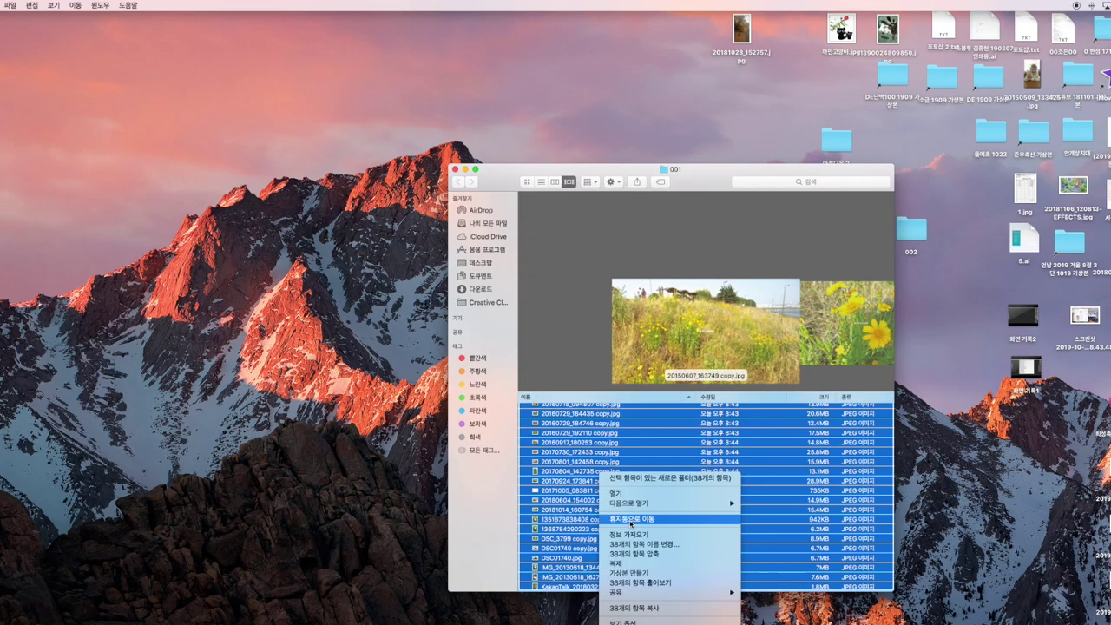
left_click(630, 520)
key("super+w")
Look into the 꽃이 folder, switch to Photoshop and open the photo 20151111_094606.jpg from that folder
double_click(695, 203)
scroll(601, 394, "down", 5)
key("Down")
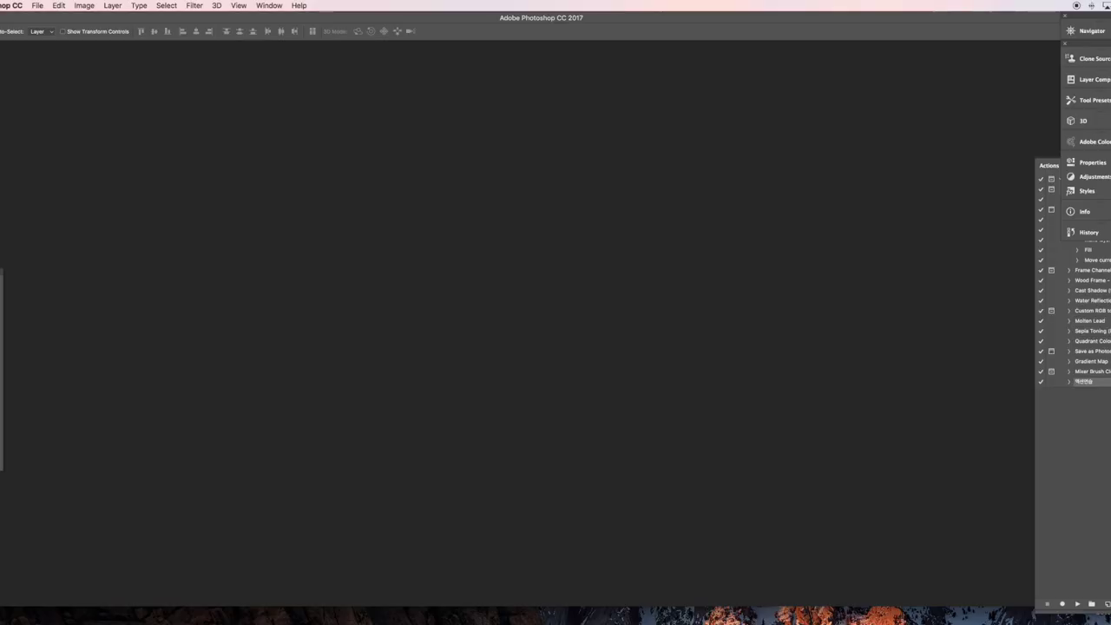
key("super+o")
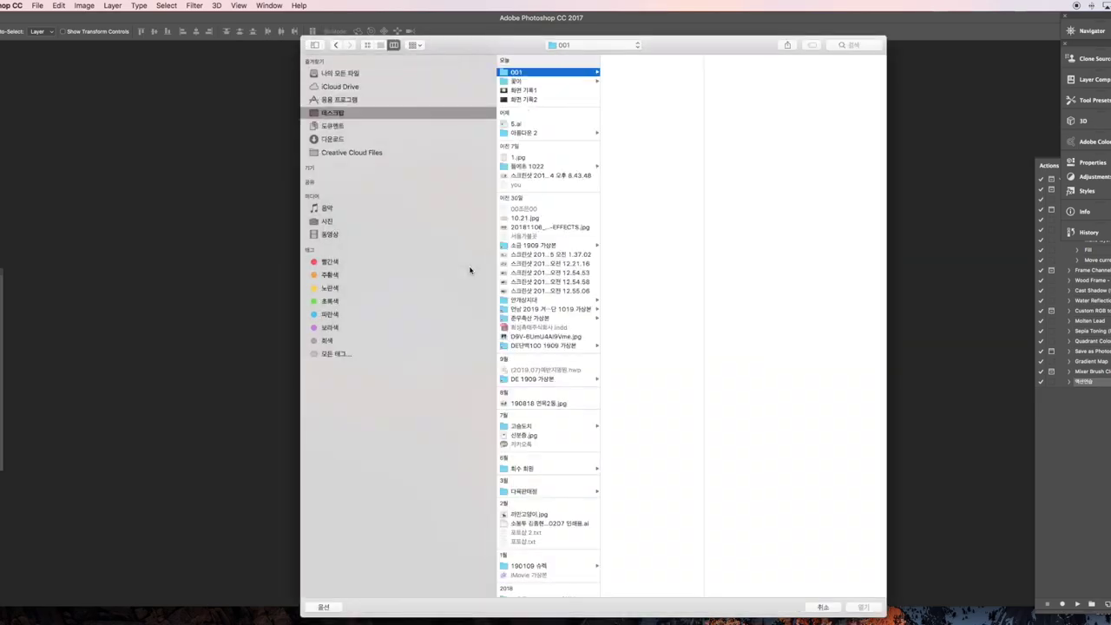
left_click(520, 81)
double_click(649, 77)
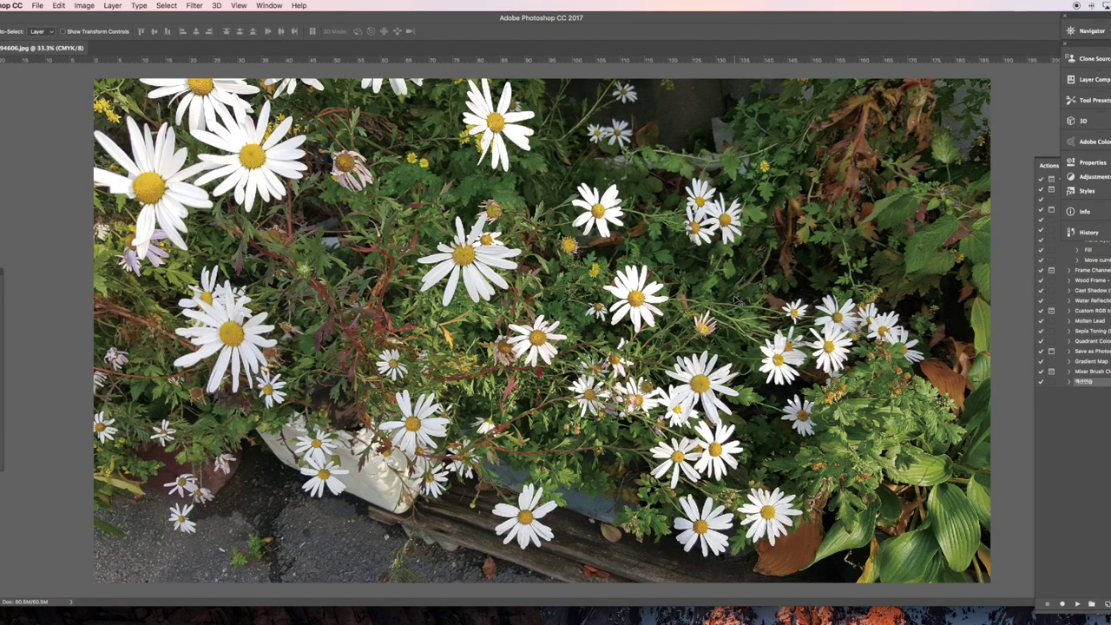
Create a new named action in the Default Actions set and start recording it
left_click(1105, 605)
type("g")
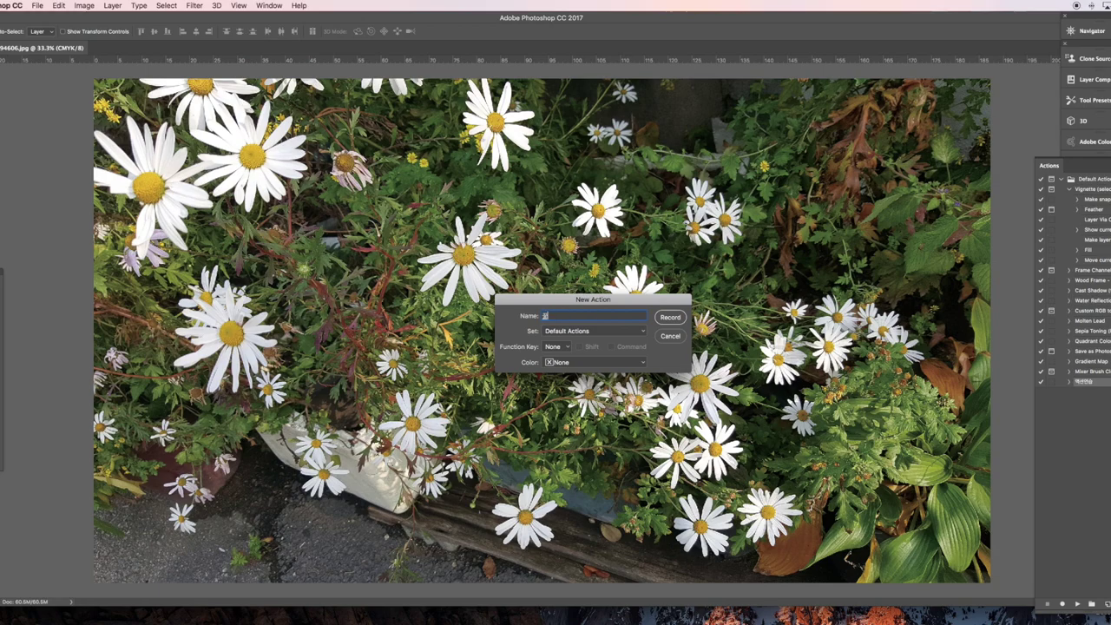
left_click(664, 316)
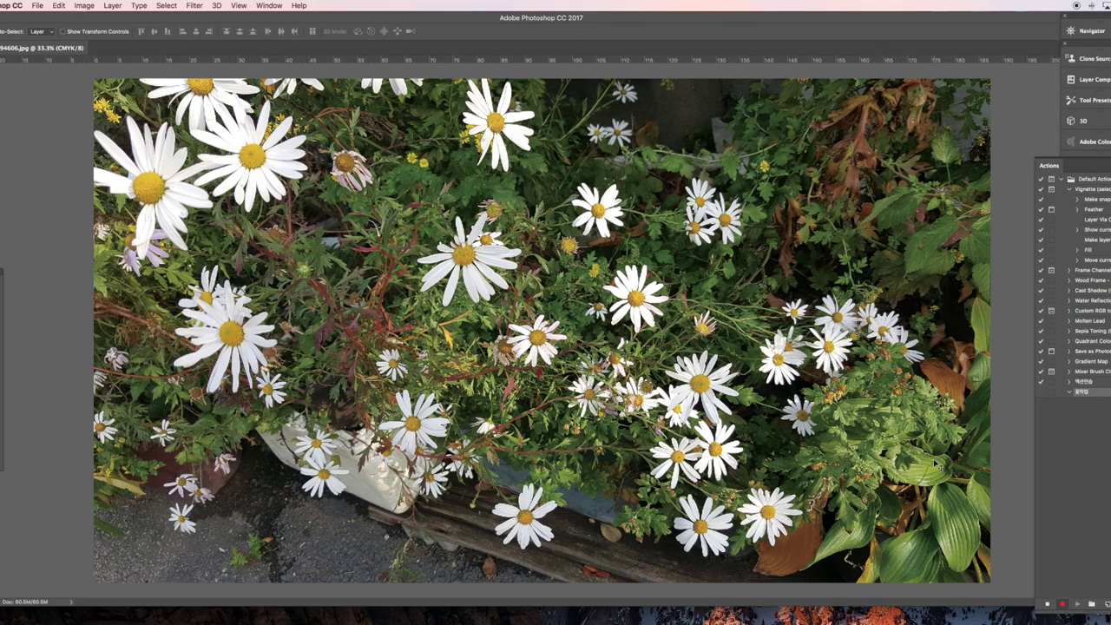
Convert the daisy photo to Grayscale mode, discarding its color information
left_click(83, 5)
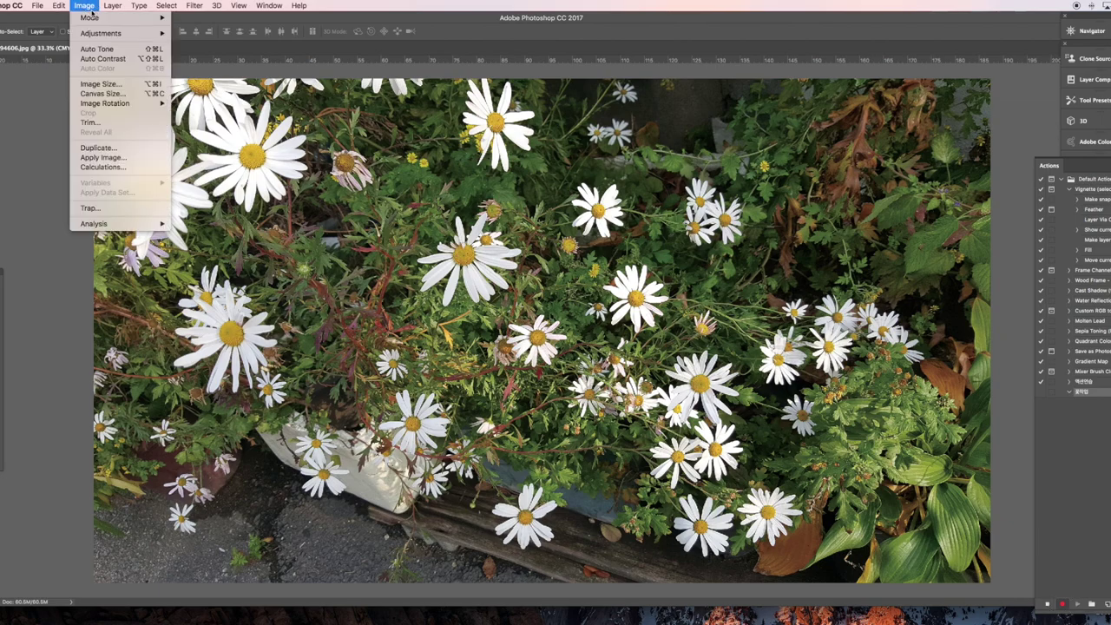
mouse_move(130, 17)
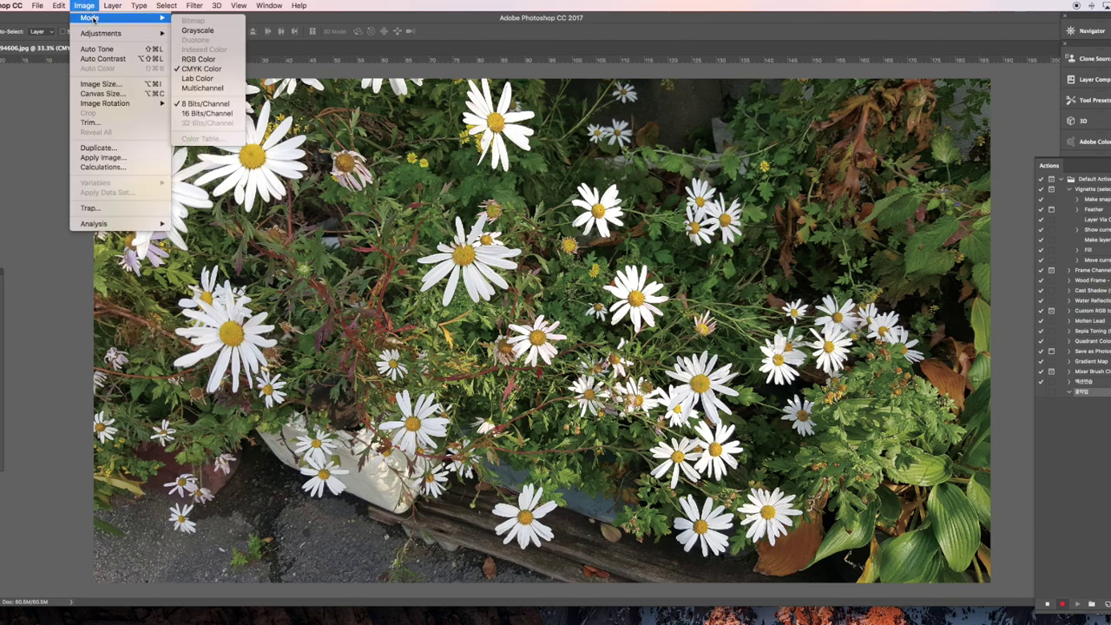
left_click(202, 32)
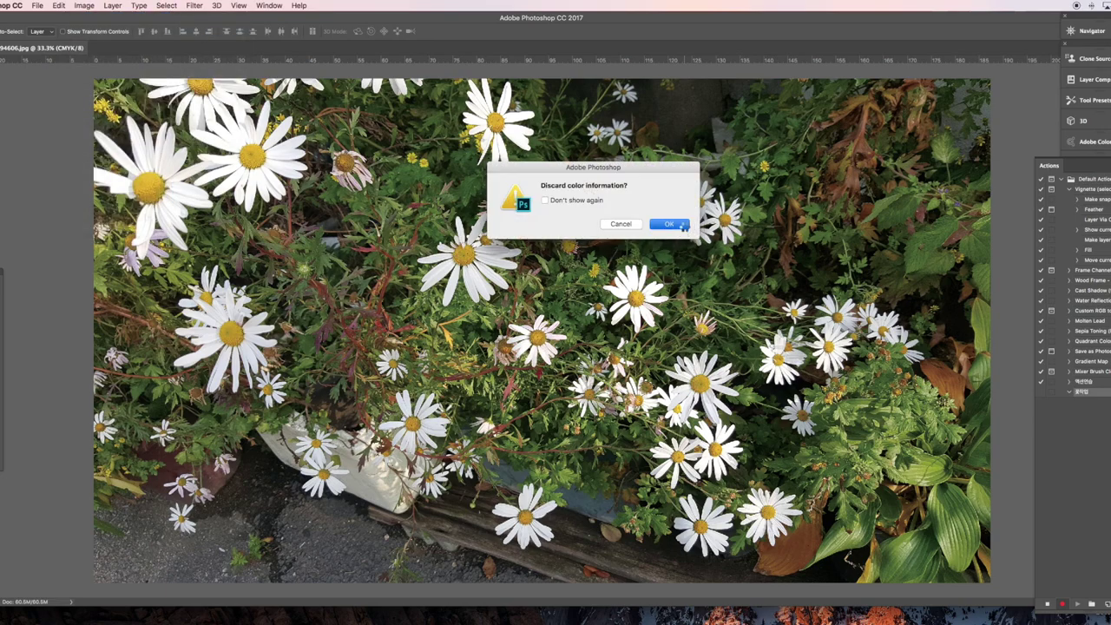
left_click(684, 228)
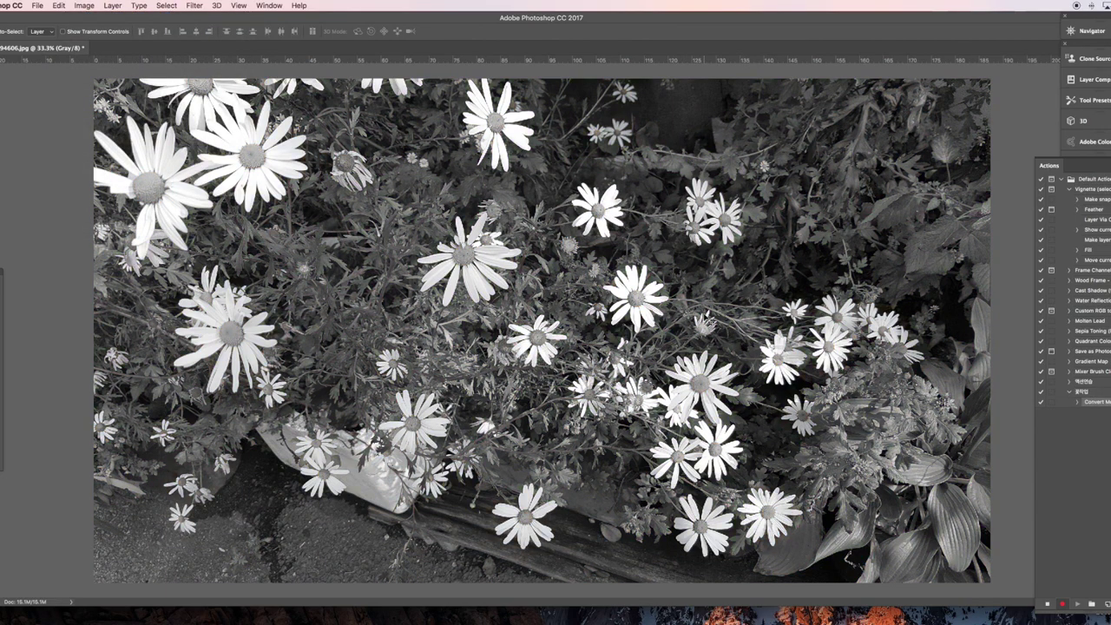
Save the grayscale photo as a JPEG named 20151111_094606.jpg in folder 001, accepting the JPEG options
left_click(37, 5)
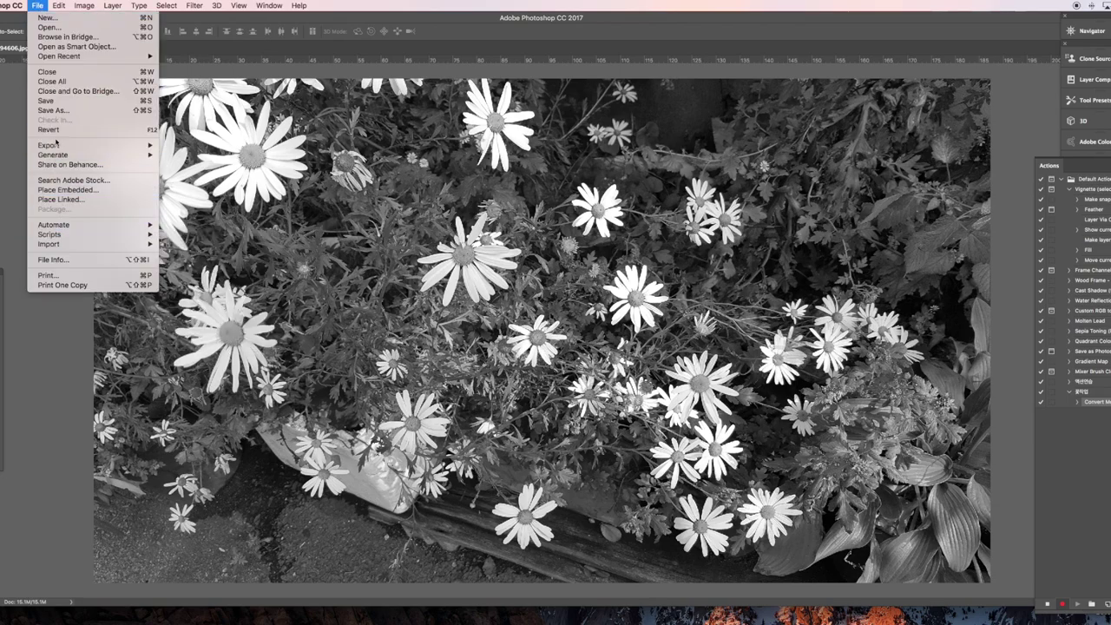
left_click(54, 110)
left_click(573, 80)
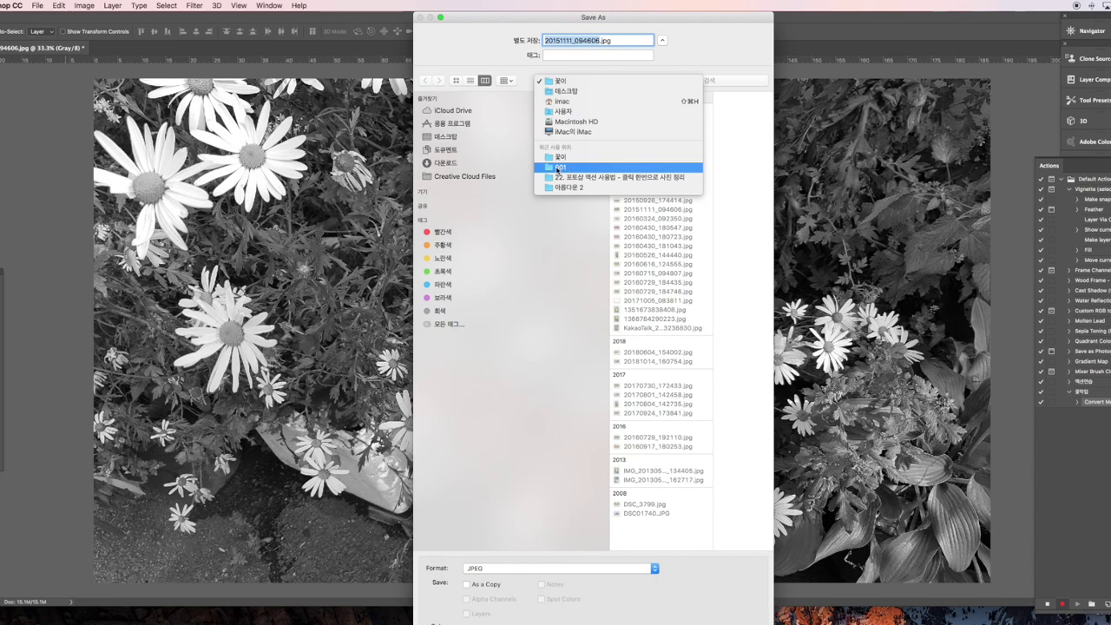
left_click(557, 166)
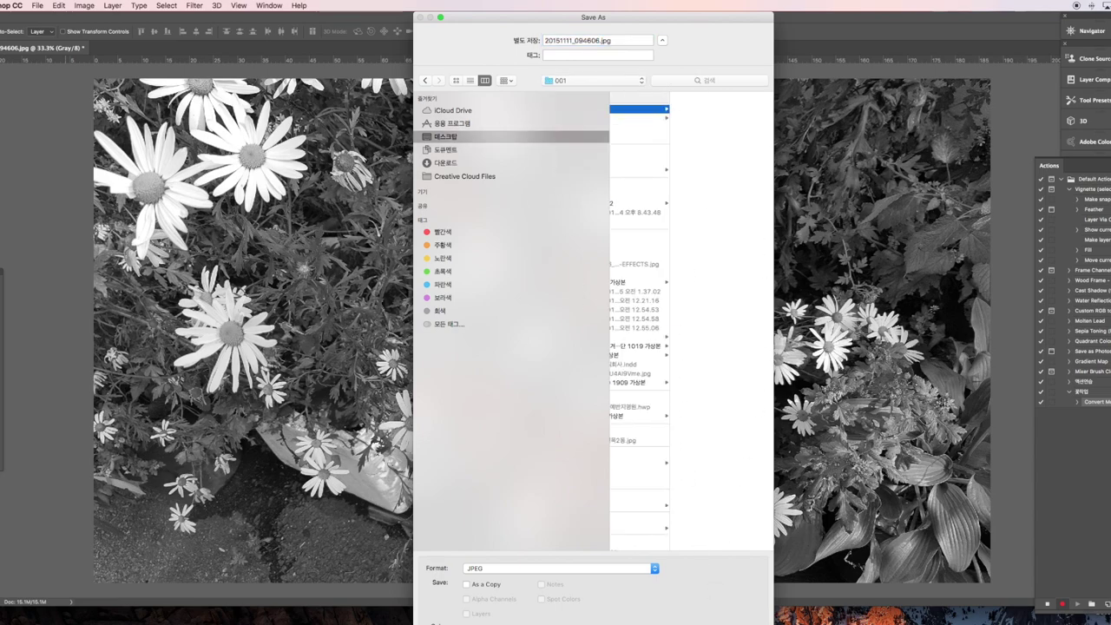
key("Return")
key("Return")
Close the grayscale photo and stop recording the new action
key("super+w")
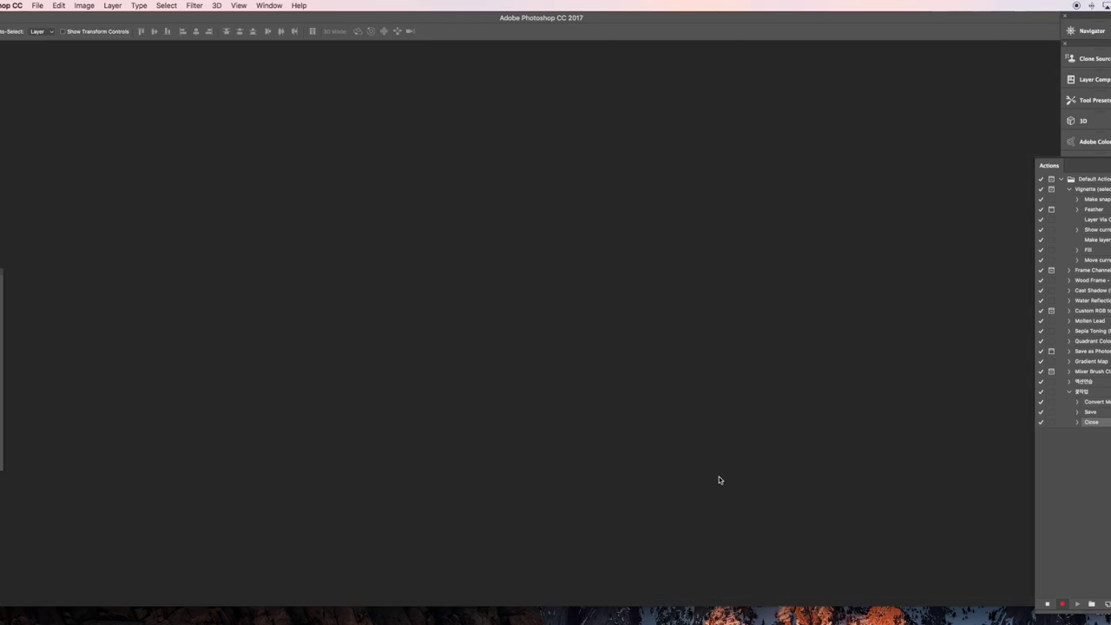
left_click(1047, 603)
left_click(1072, 395)
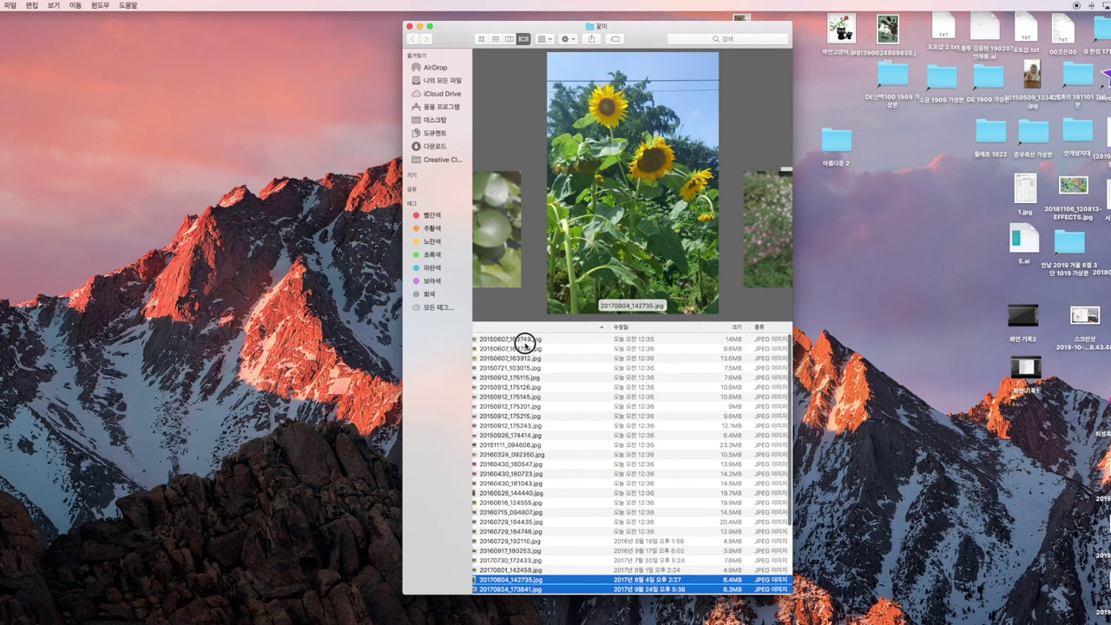
Look through the original color photos in the 꽃이 folder in Finder
key("Up")
key("Up")
key("Up")
key("Up")
key("Up")
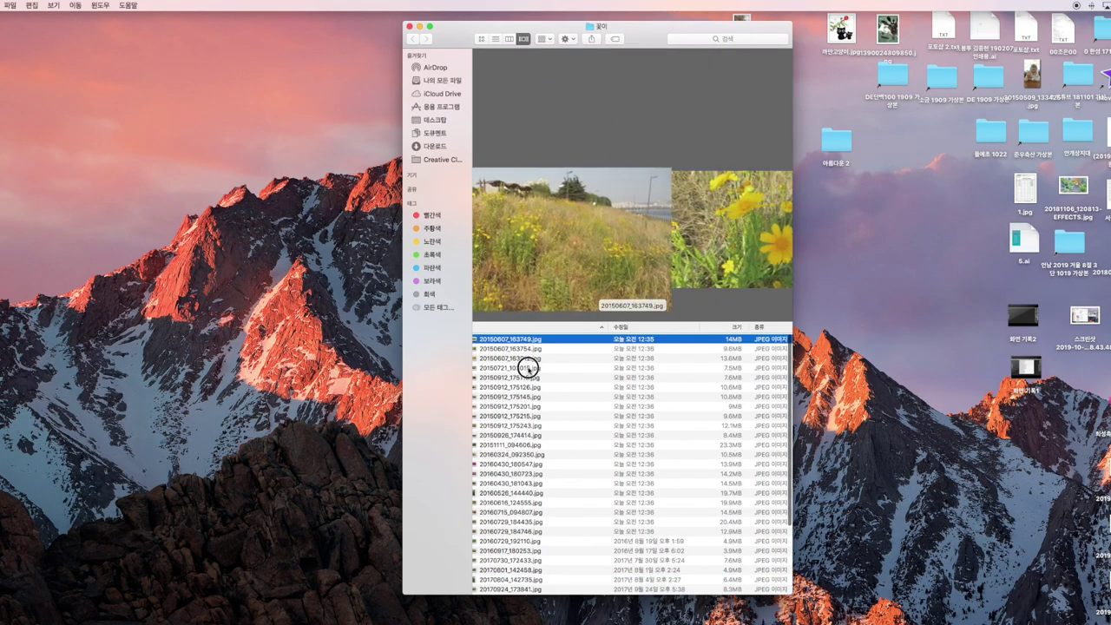
key("Down")
key("Down")
key("Down")
key("Down")
key("Down")
key("Down")
key("Down")
key("Down")
key("Down")
key("Down")
key("Down")
key("Down")
key("Down")
key("Down")
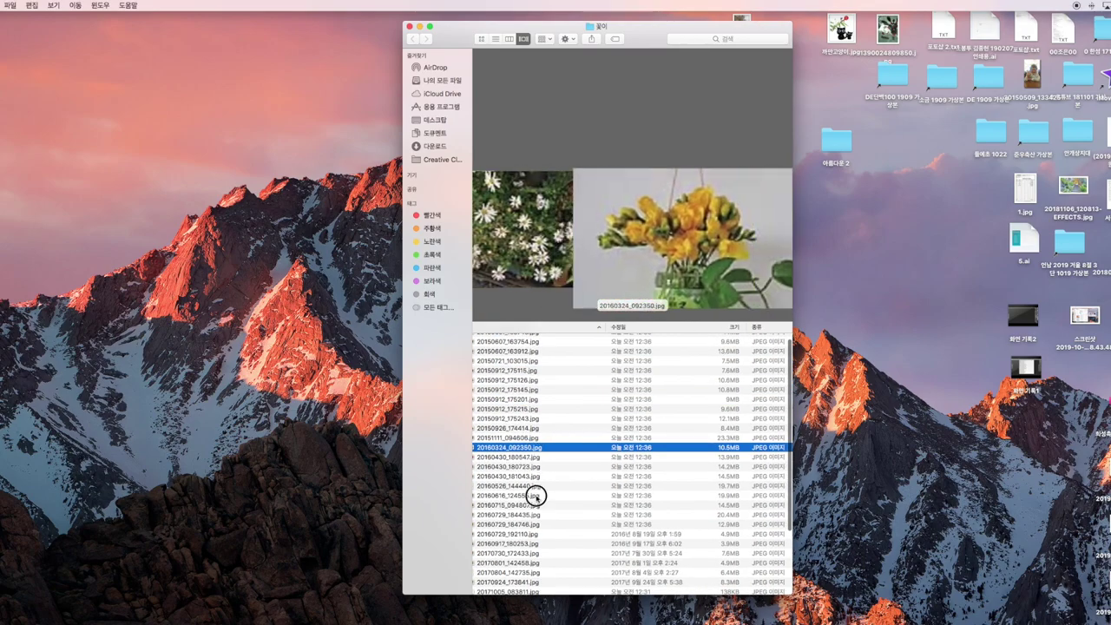
key("Down")
key("Down")
key("Down")
key("Down")
key("Down")
key("Down")
key("Down")
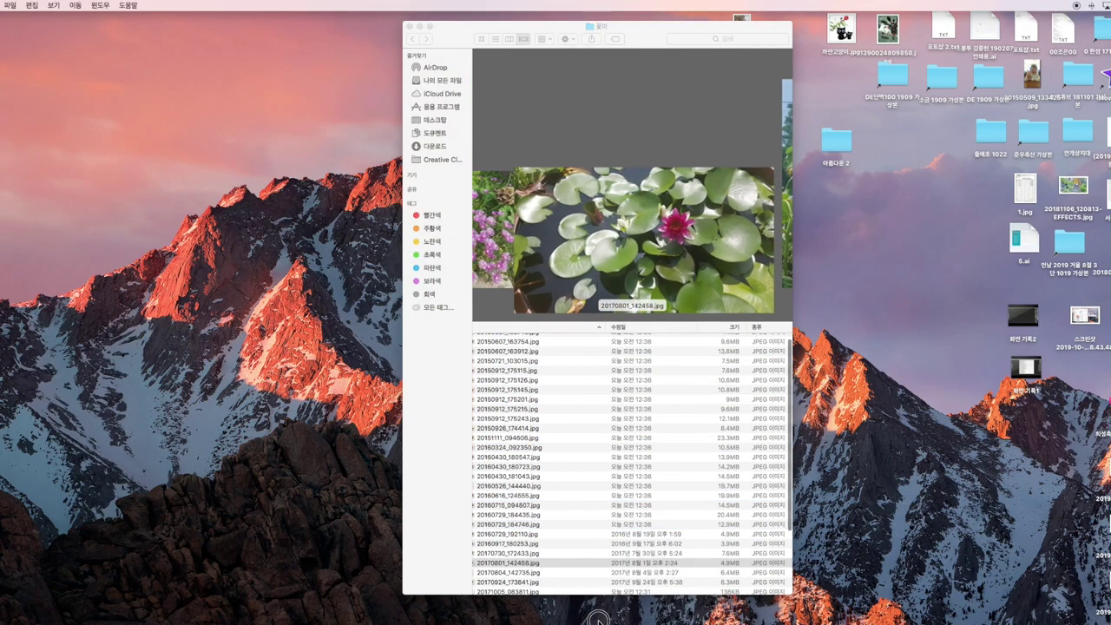
Move the 꽃이 window aside and open folder 001 to check the saved grayscale photo
left_click(606, 158)
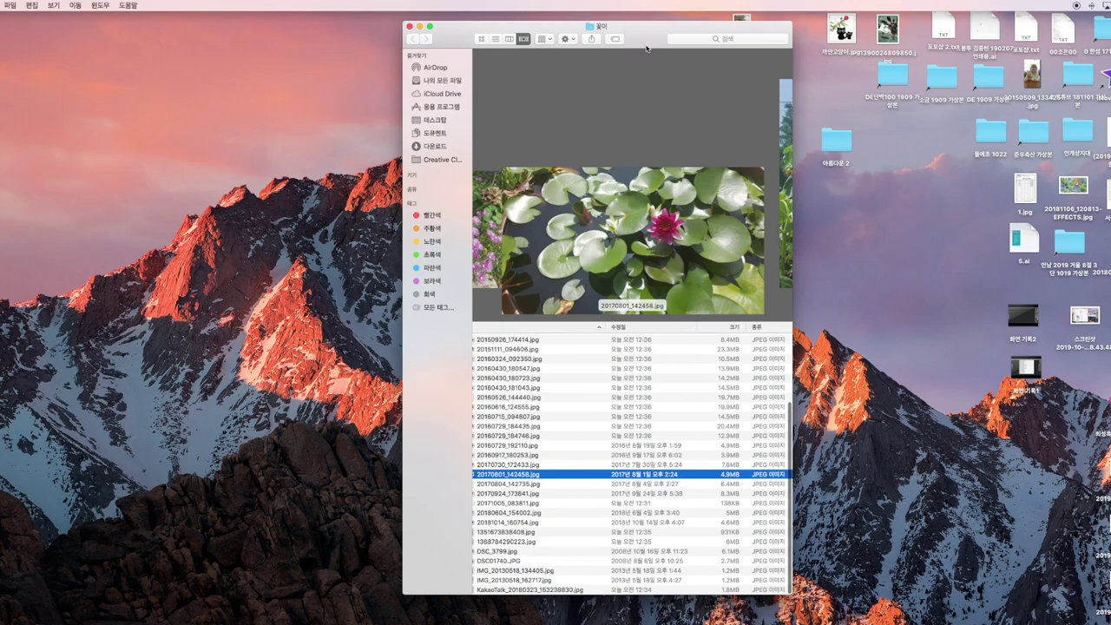
left_click_drag(645, 45, 362, 42)
double_click(635, 195)
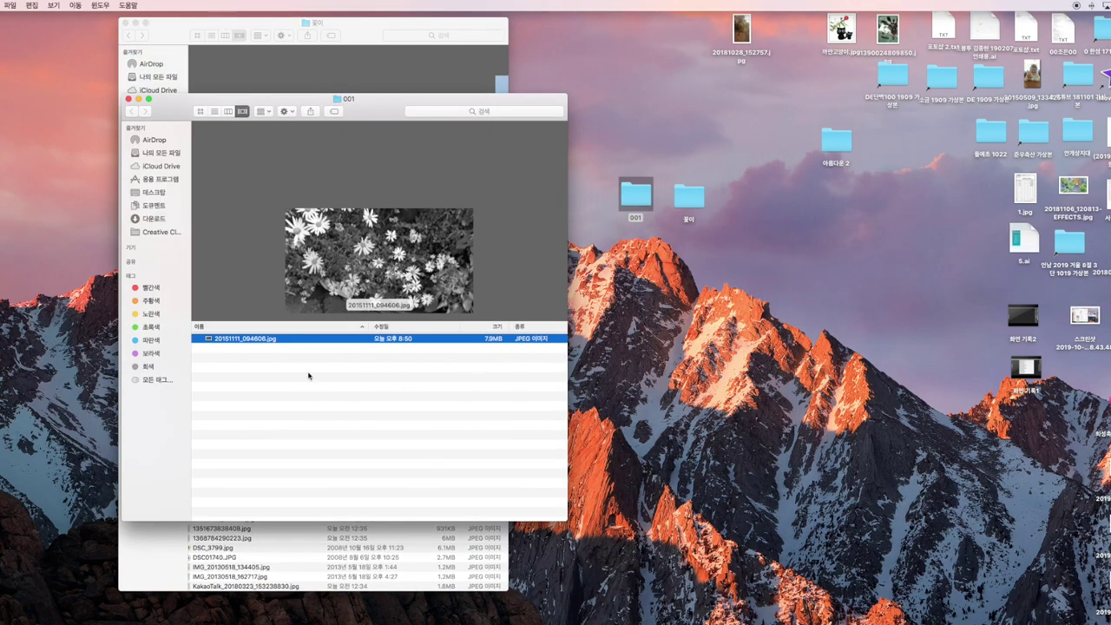
Switch to Photoshop and run Batch with the grayscale action, using the desktop folder 꽃이 as the source
key("super+Tab")
left_click(37, 6)
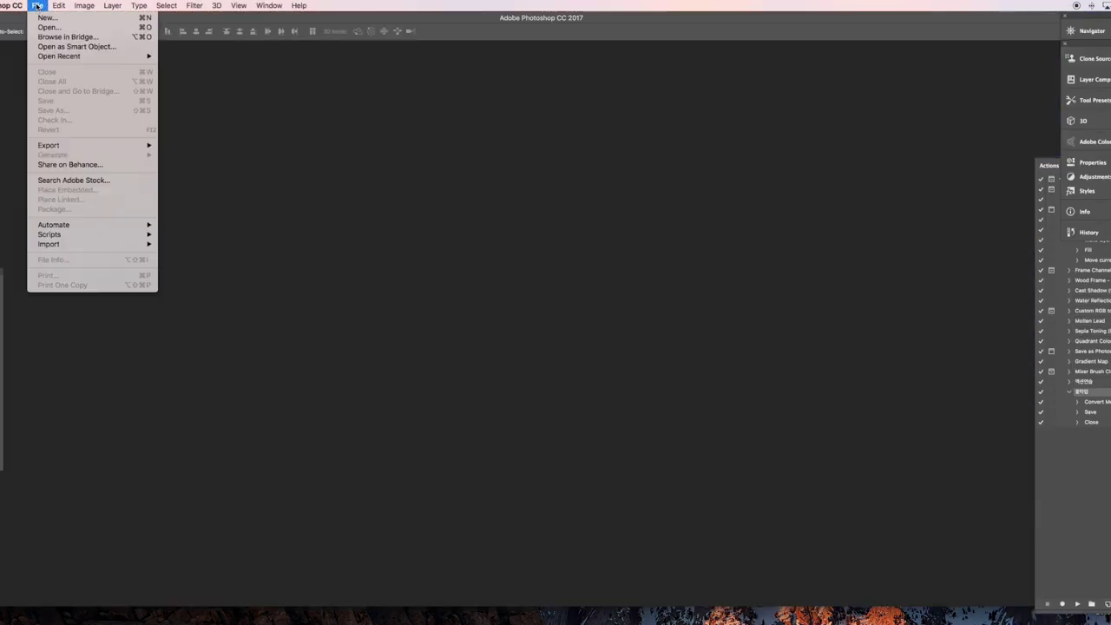
mouse_move(65, 228)
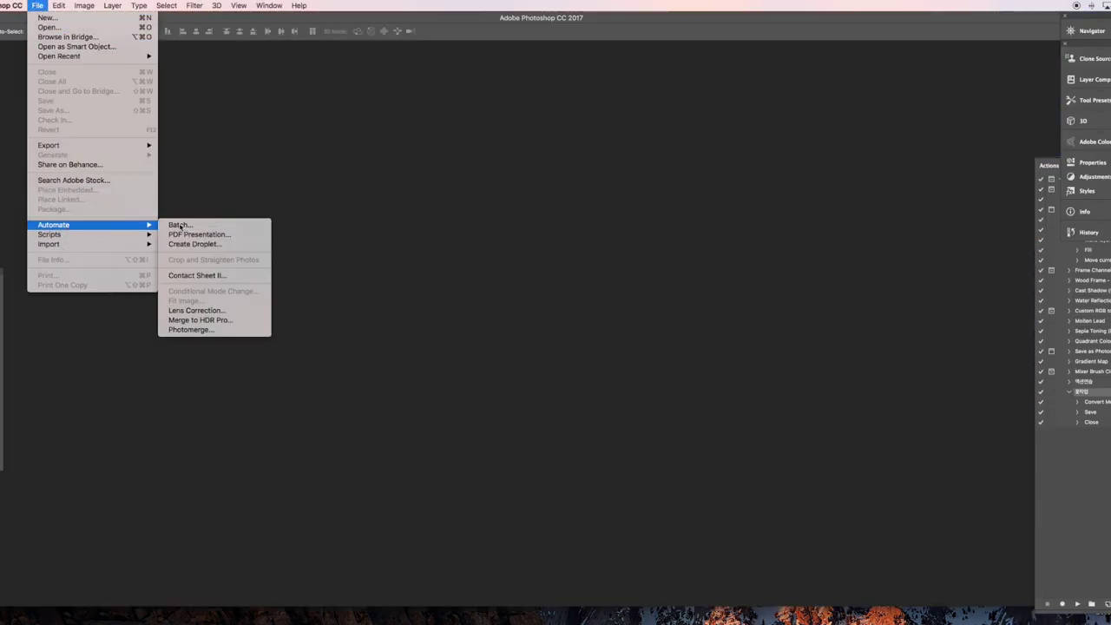
left_click(179, 224)
left_click(385, 310)
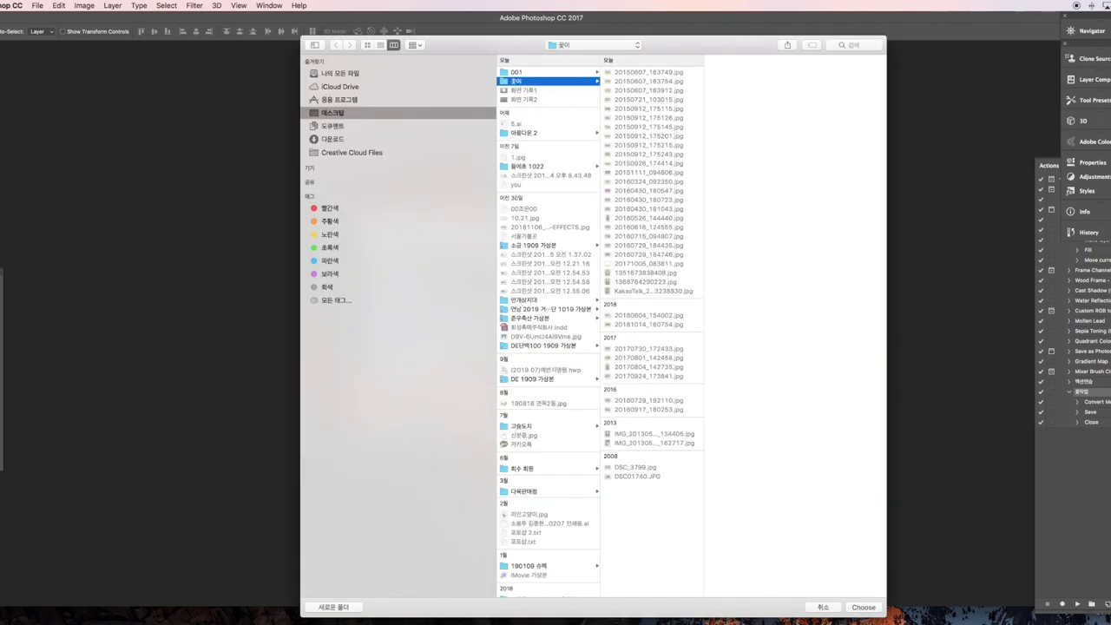
left_click(863, 607)
left_click(811, 248)
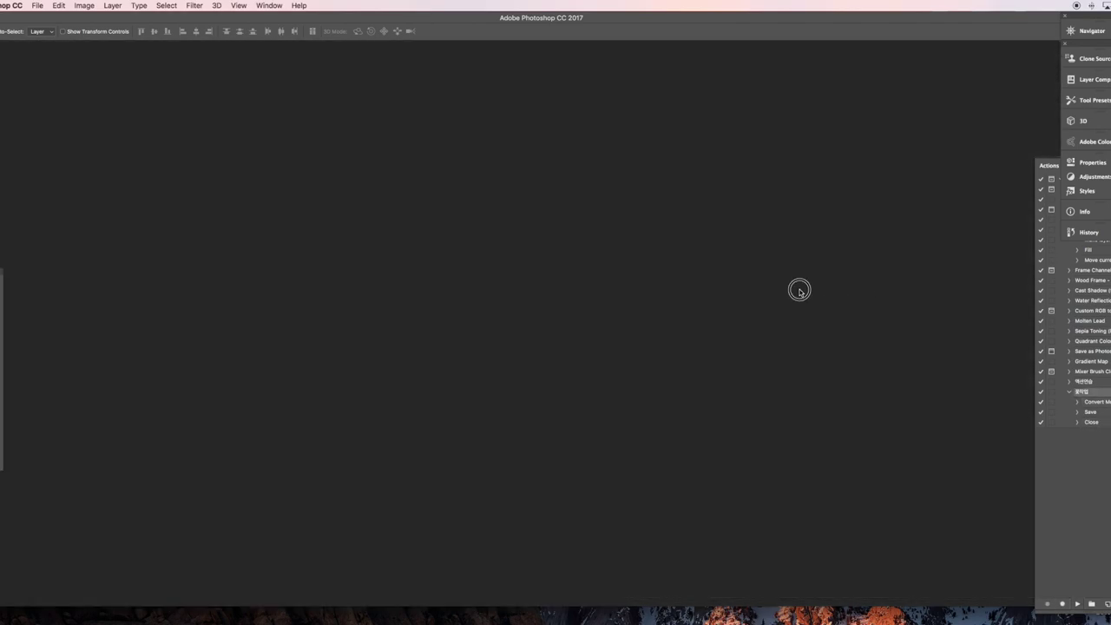
Return to Finder, arrange the 001 and 꽃이 windows side by side, and compare the grayscale photos with the color originals
key("super+h")
left_click_drag(454, 104, 711, 82)
left_click(639, 482)
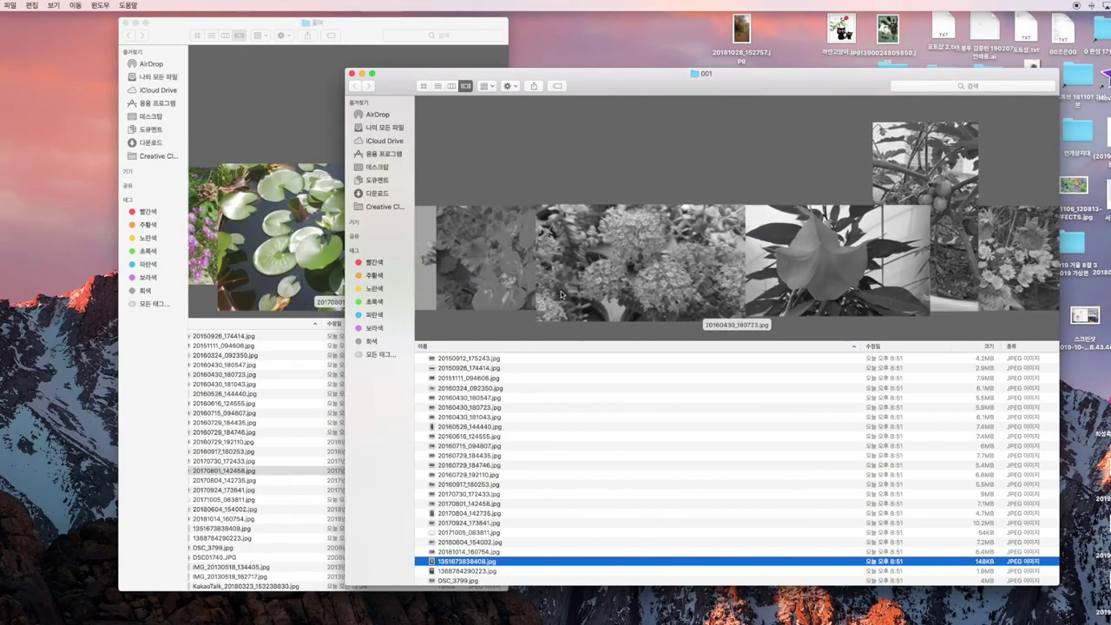
key("super+grave")
key("alt+Down")
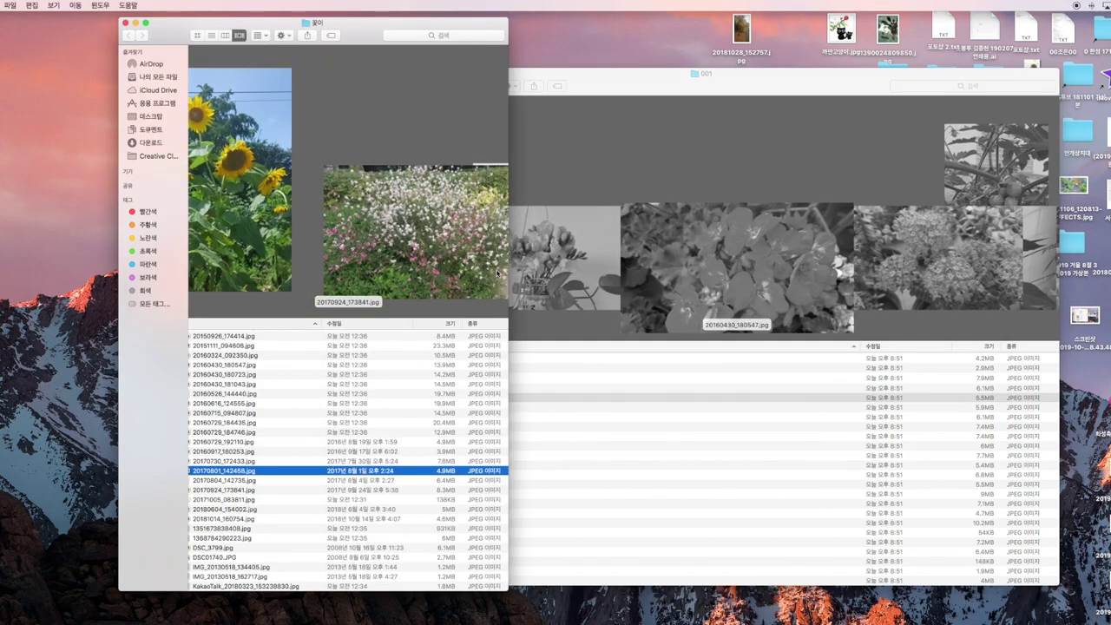
left_click_drag(445, 26, 370, 73)
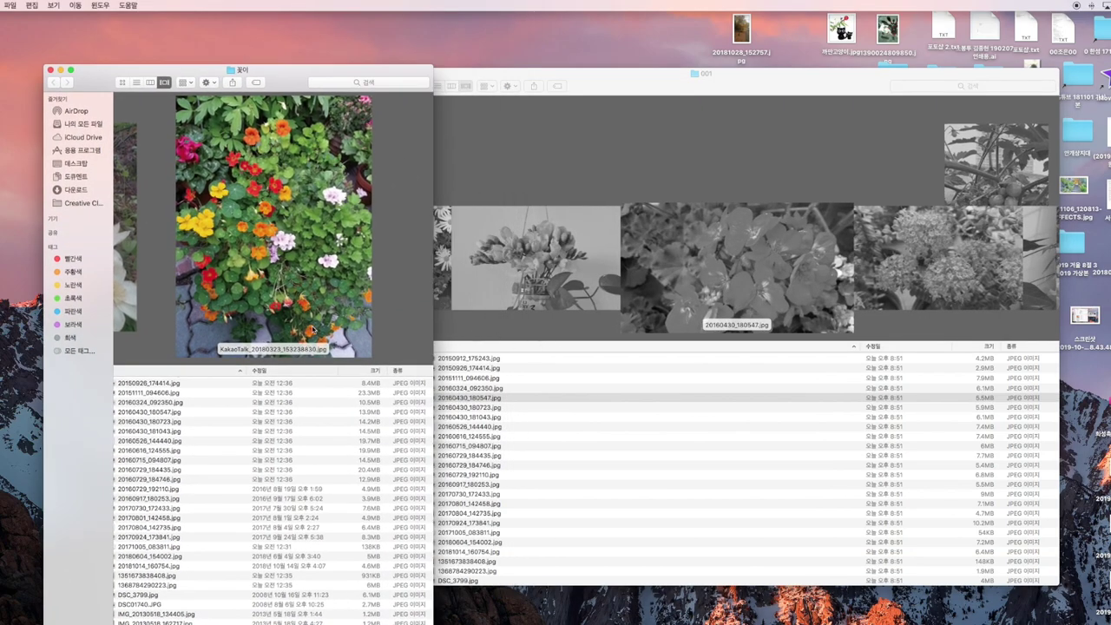
key("super+grave")
Switch to Photoshop and review the recorded commands of the two custom actions, leaving both collapsed
key("super+Tab")
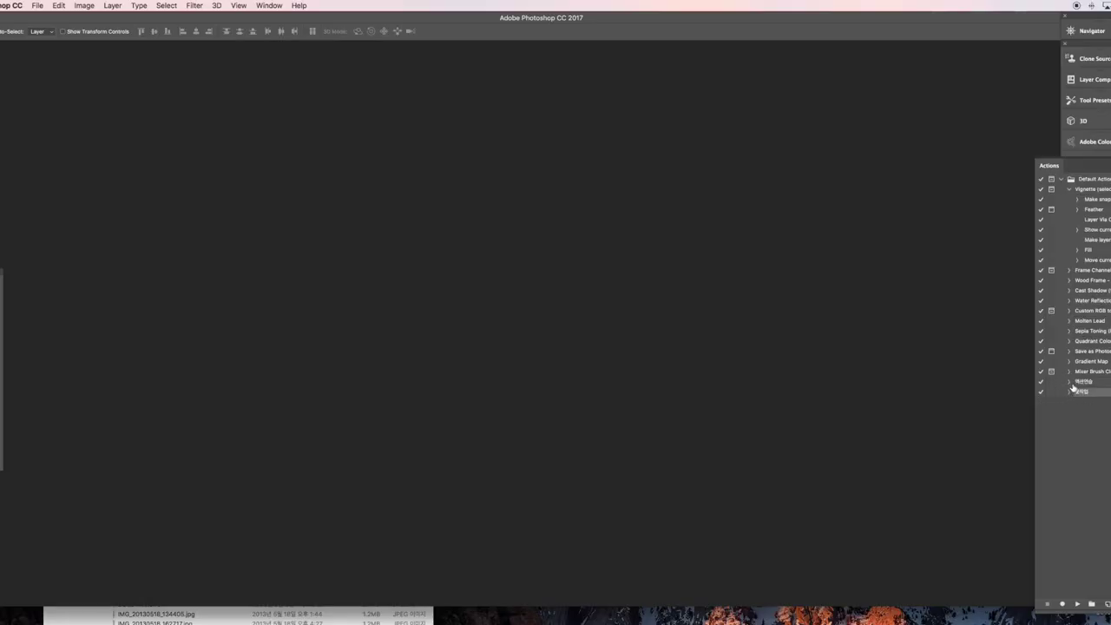
left_click(1069, 382)
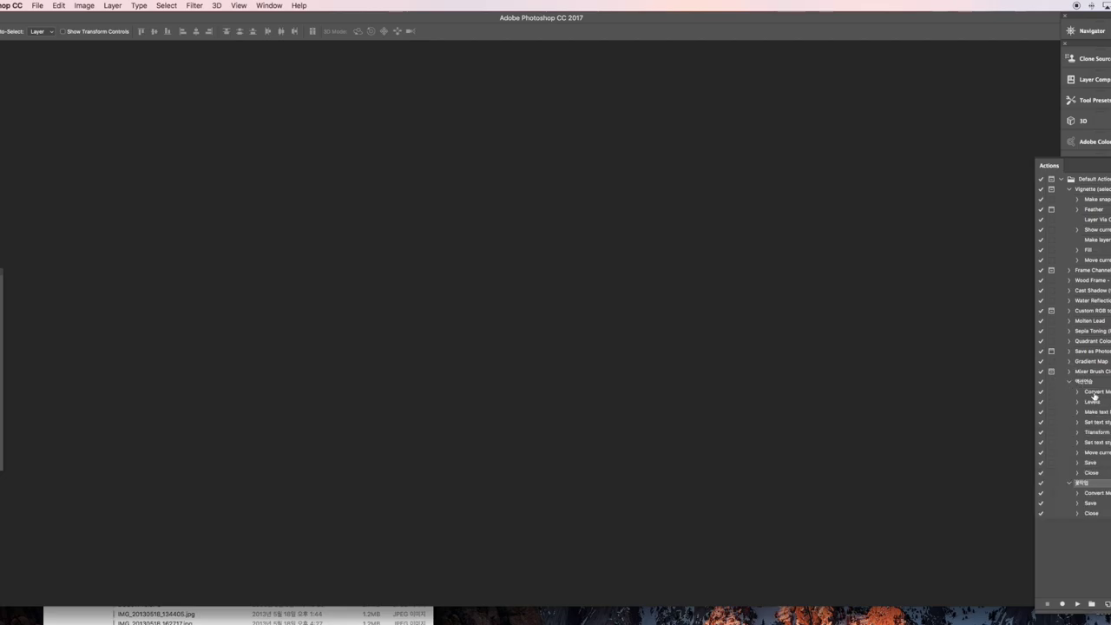
left_click(1070, 483)
left_click(1072, 383)
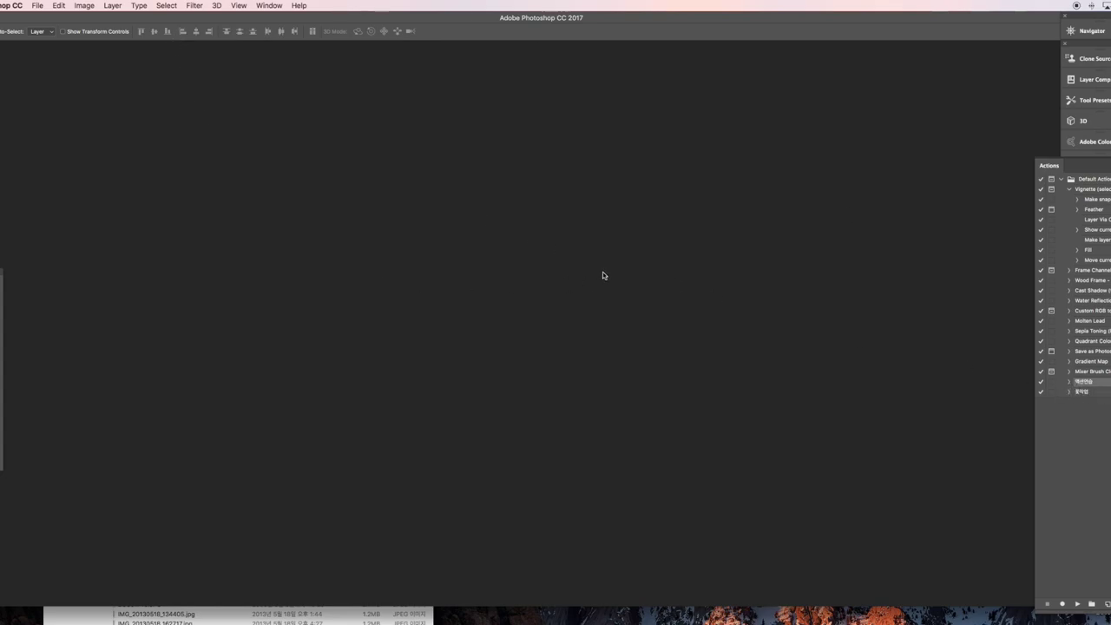
Rename the grayscale action as 흑백사진 and leave its list of commands collapsed
left_click(1069, 391)
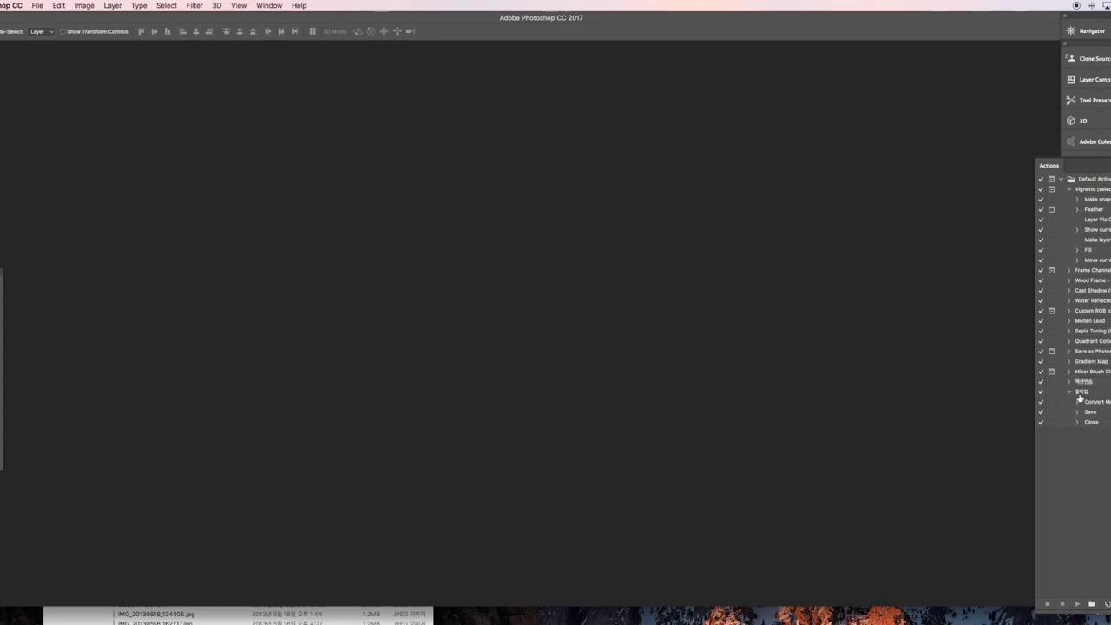
type("gm진")
key("Return")
left_click(1069, 393)
left_click(1070, 394)
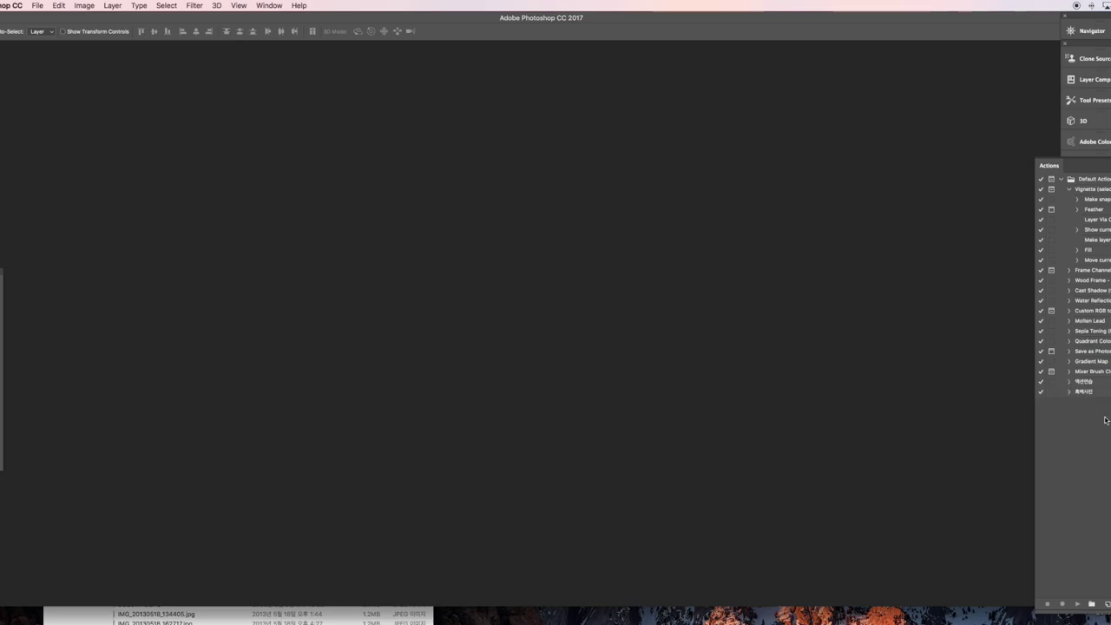